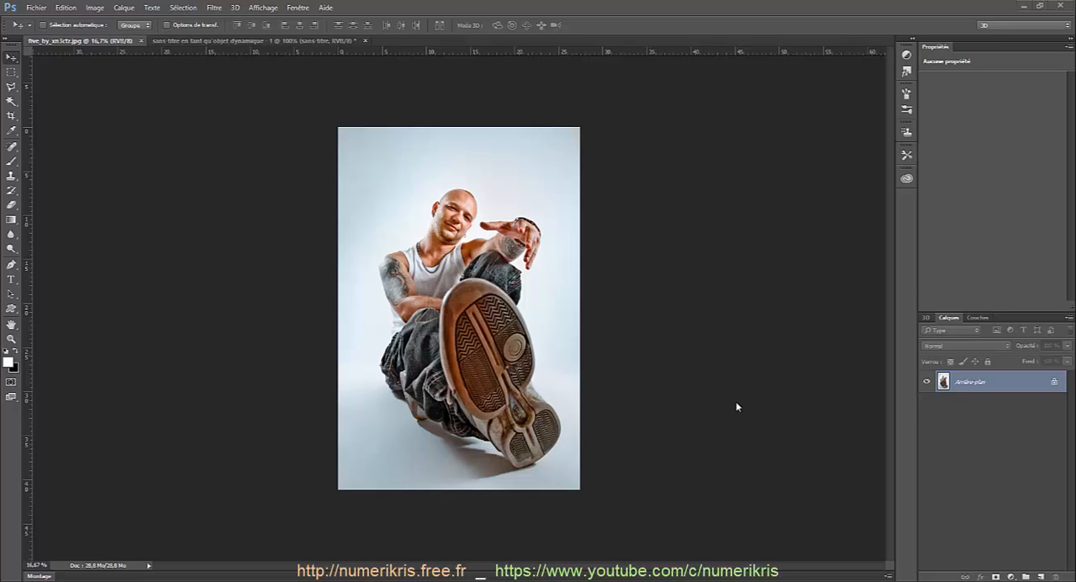
Step: Check the photo's pixel dimensions and resolution in the image size settings, leaving the values as they are
click(95, 8)
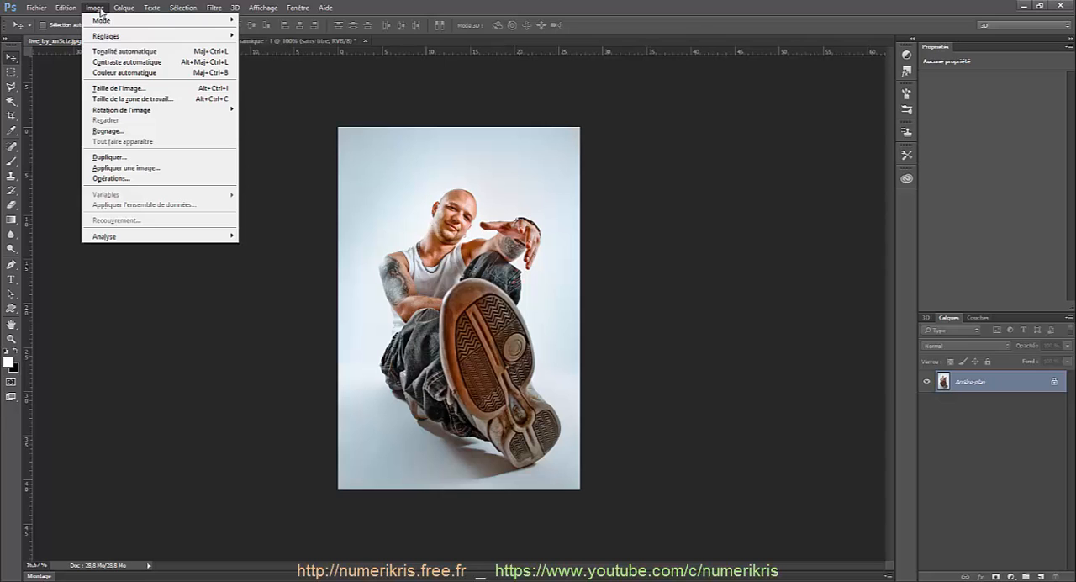
click(96, 88)
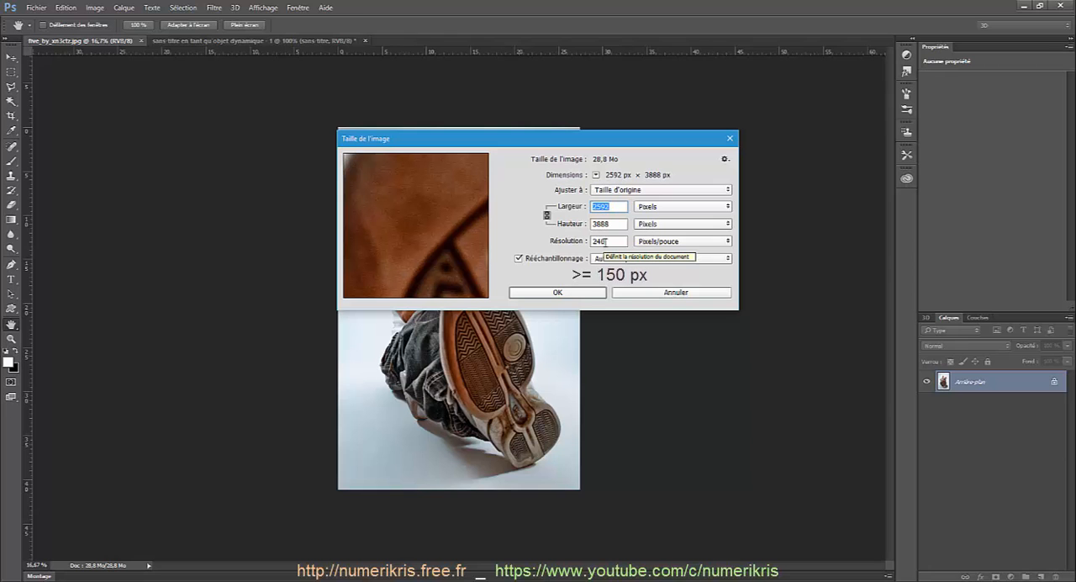
click(567, 295)
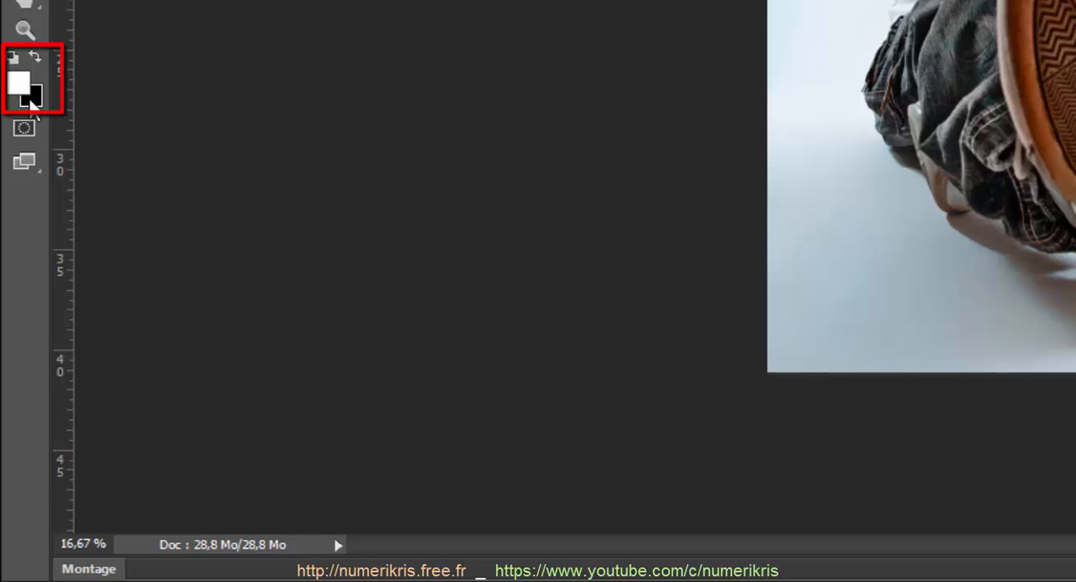
Step: Swap the foreground and background colours, and swap them back to white foreground and black background
click(31, 55)
click(31, 56)
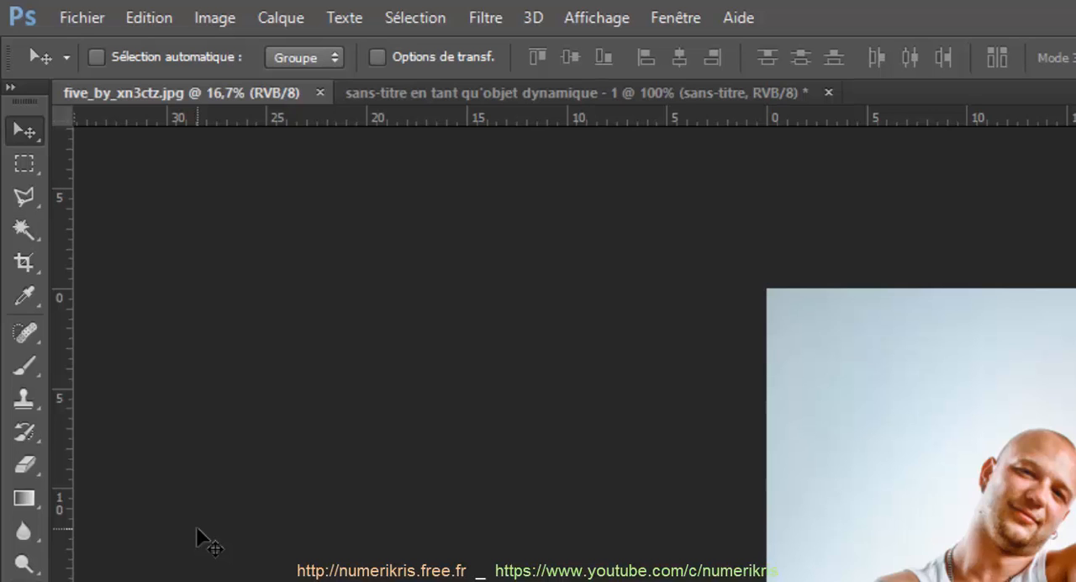
Step: Examine the transparent document with the black halftone-dot border, and return to the photo five_by_xn3ctz.jpg
click(74, 17)
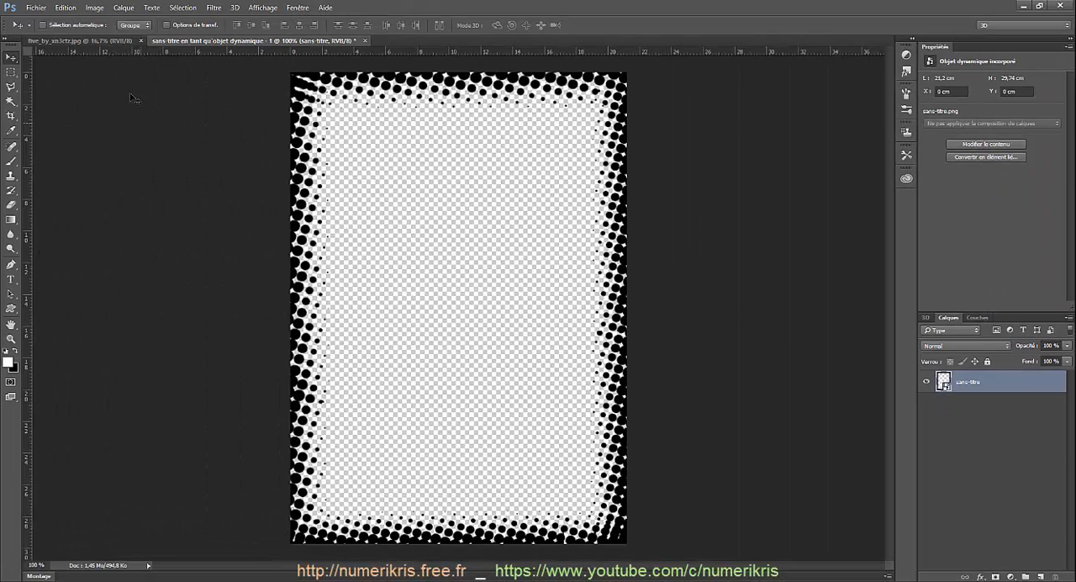
click(109, 40)
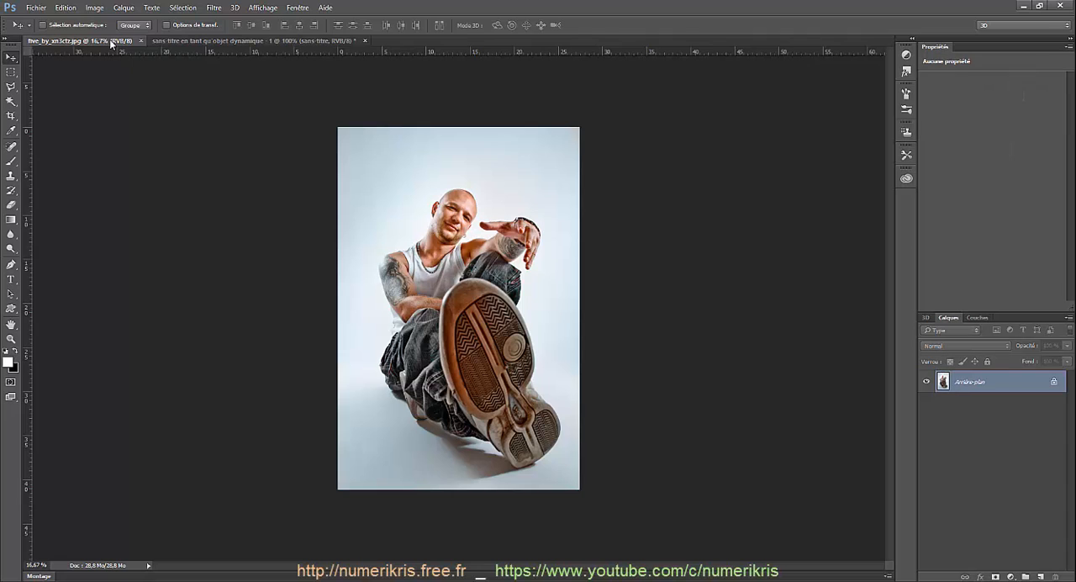
scroll(200, 229, up, 2)
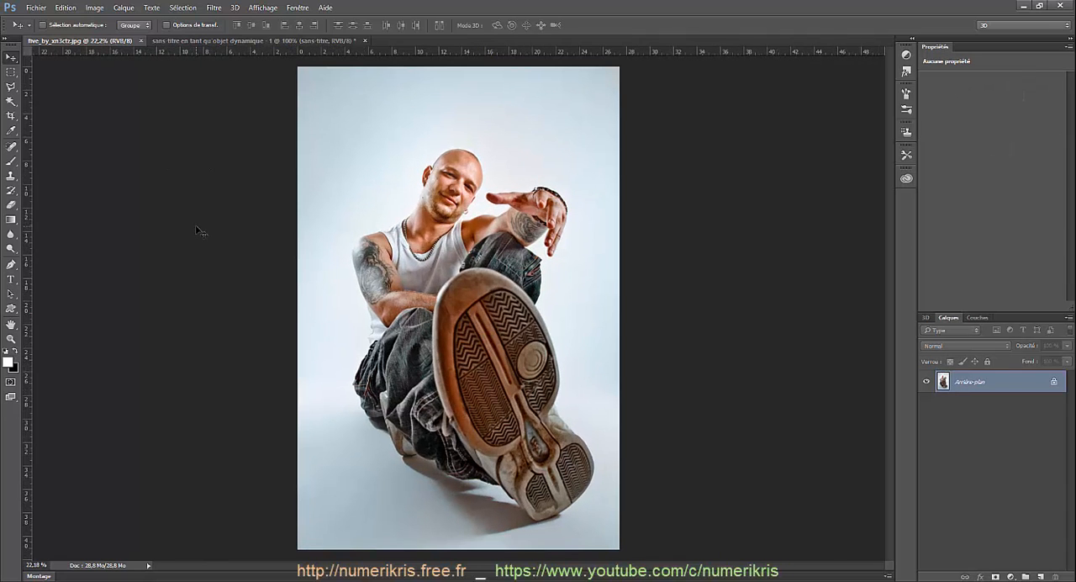
Step: Start the Tons foncés/Tons clairs adjustment with more options shown, setting the shadows' Facteur to 15% and Tons to 20%
click(95, 8)
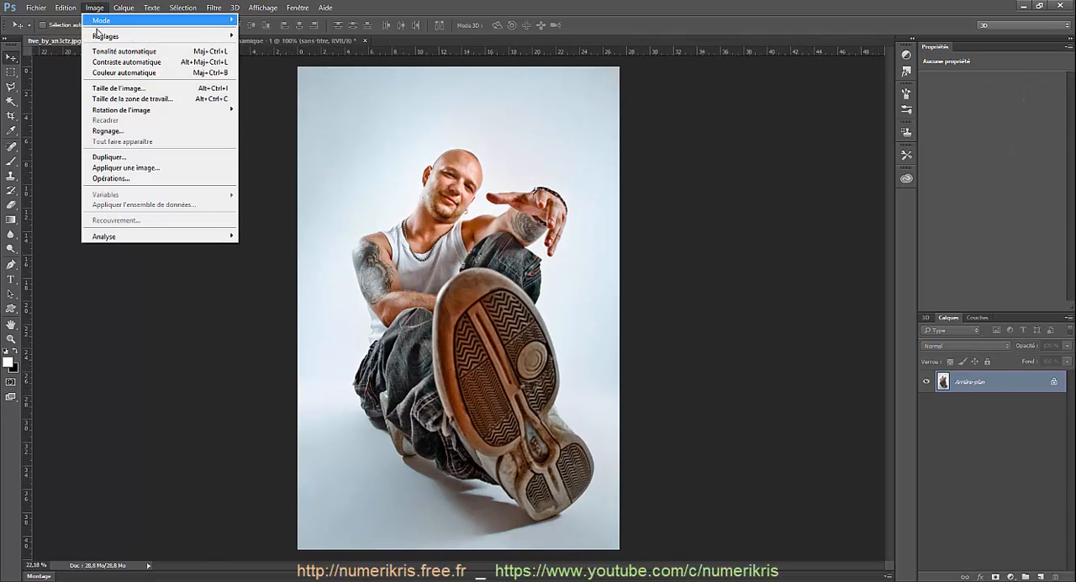
mouse_move(99, 39)
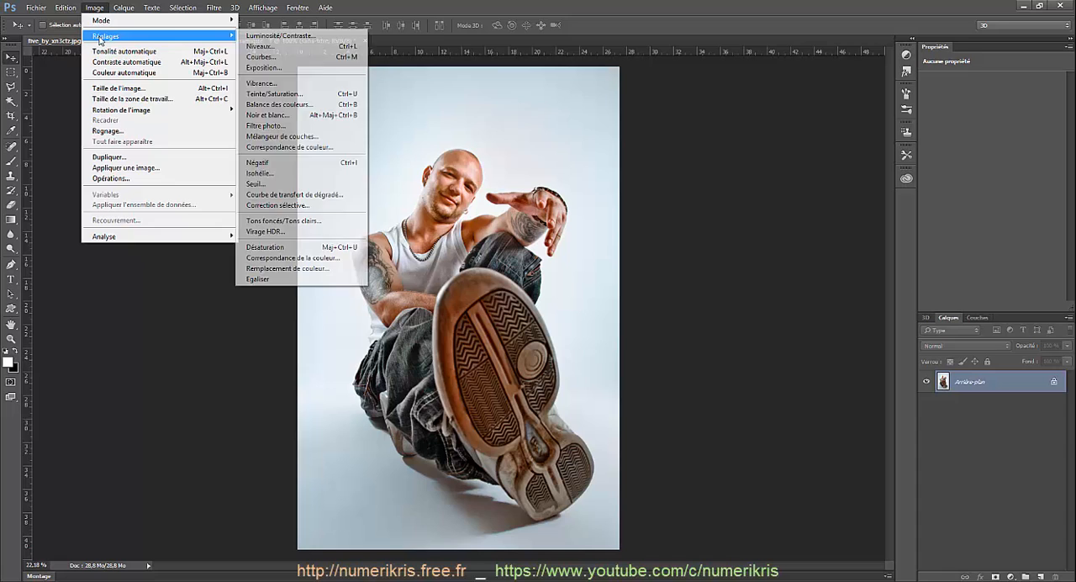
click(306, 222)
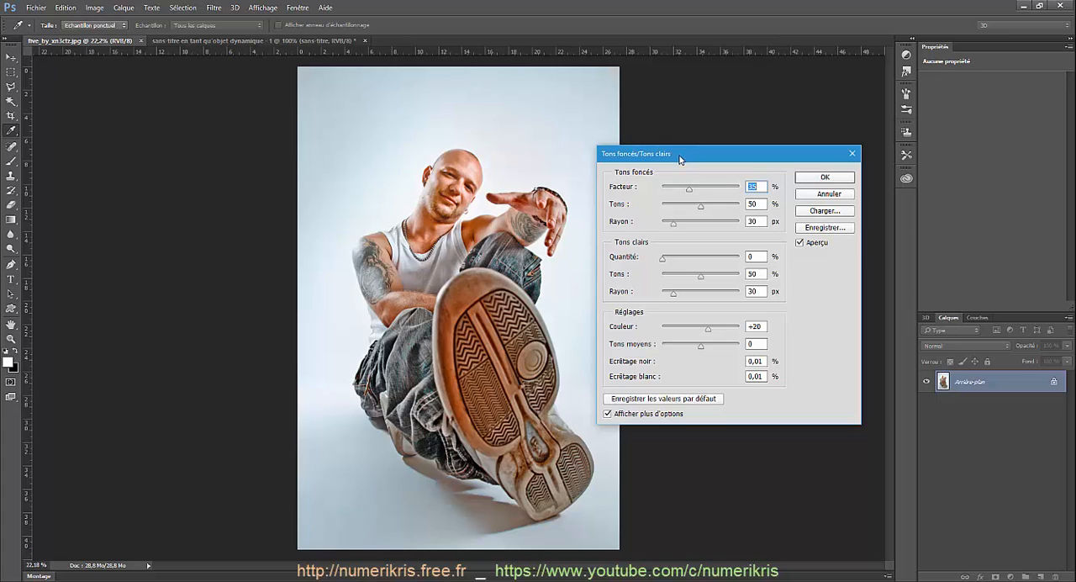
click(606, 413)
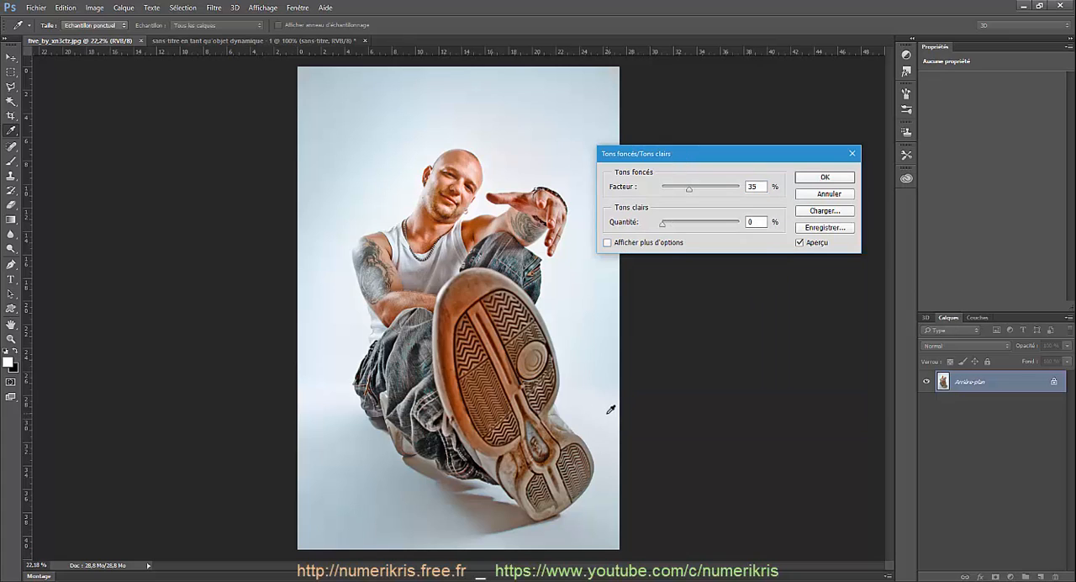
click(607, 244)
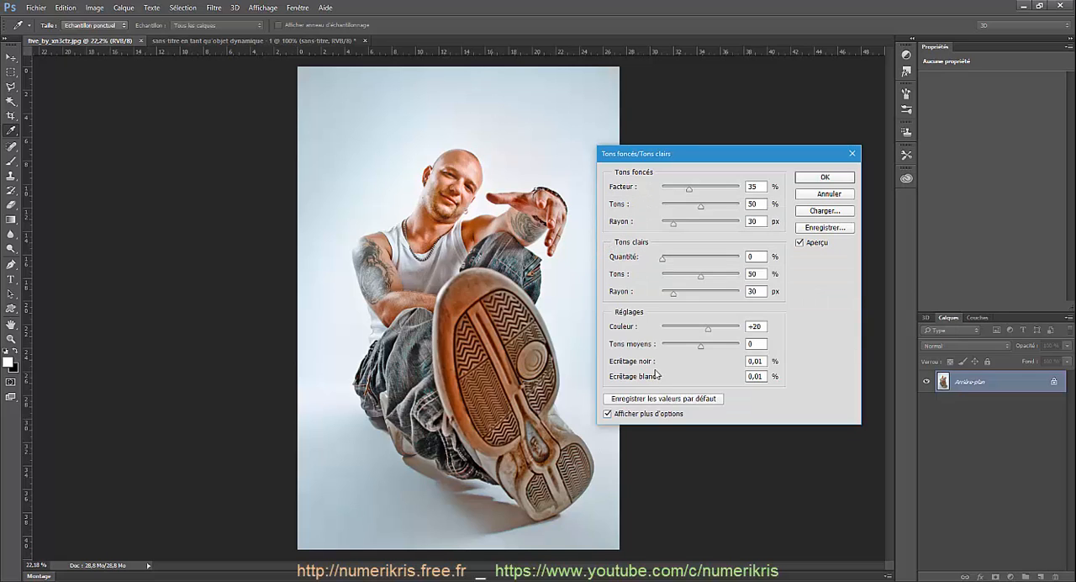
double_click(747, 188)
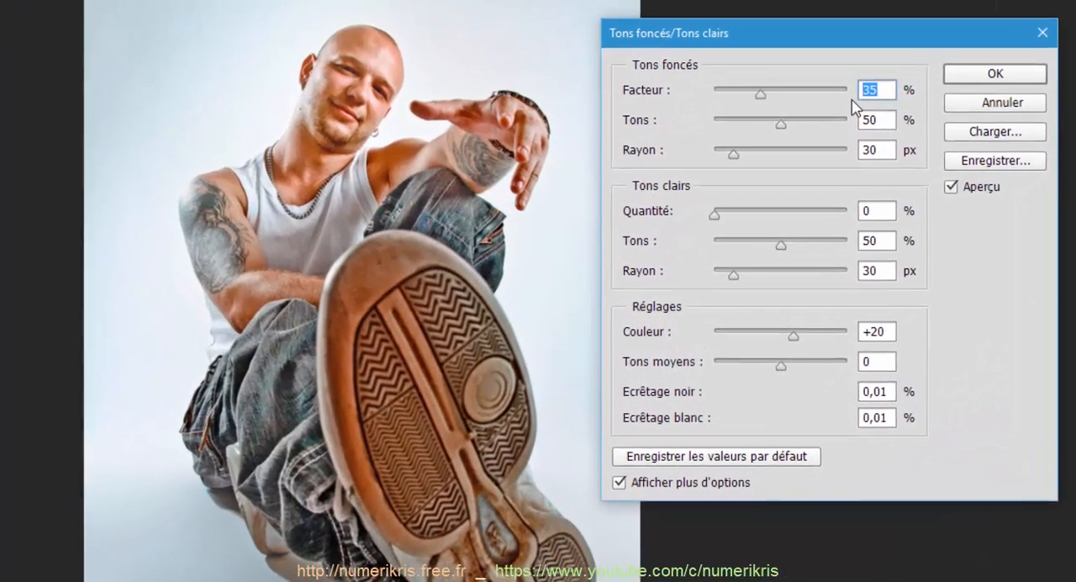
text(15)
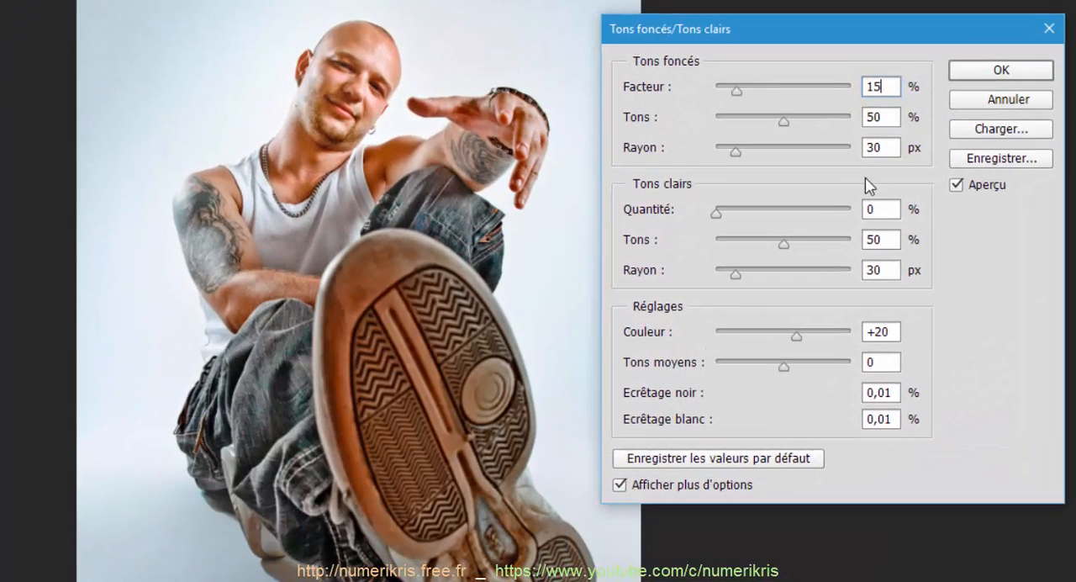
double_click(878, 117)
text(20)
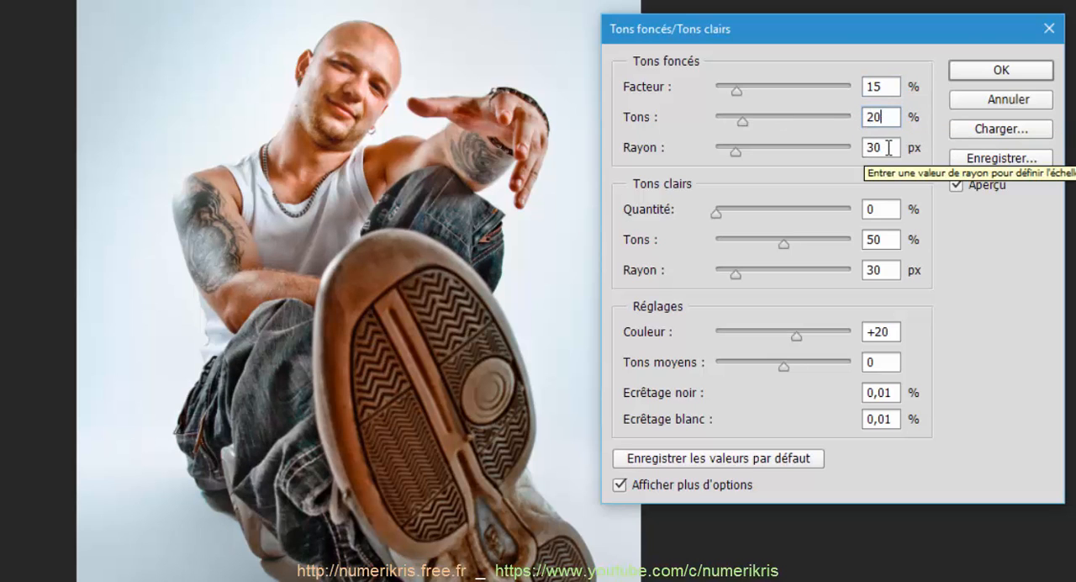
Step: Set the highlights' Quantité to 15% and Tons to 20%, and apply the Tons foncés/Tons clairs adjustment
double_click(871, 207)
text(15)
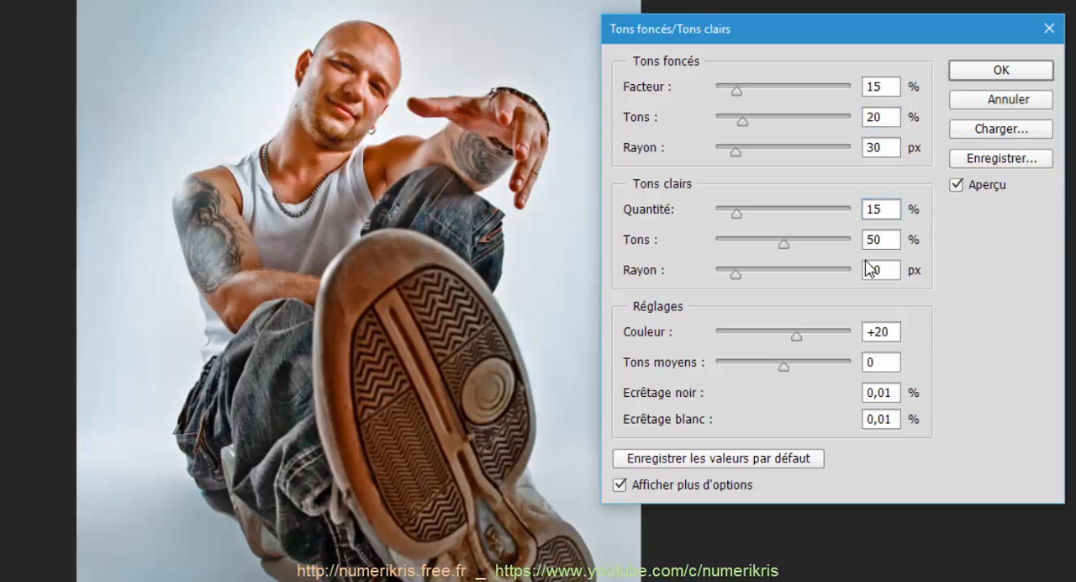
drag(885, 243, 861, 243)
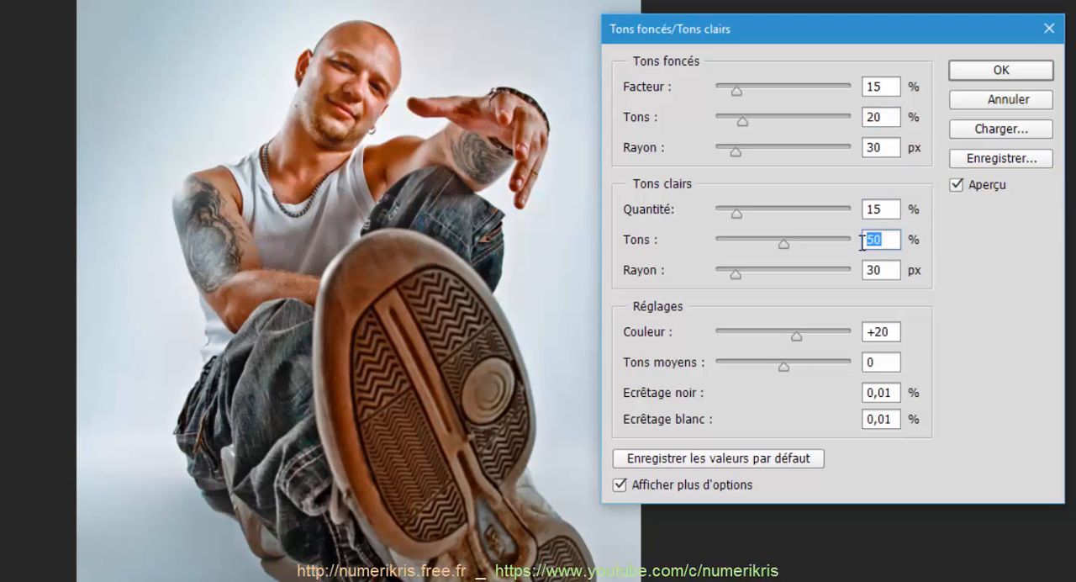
text(20)
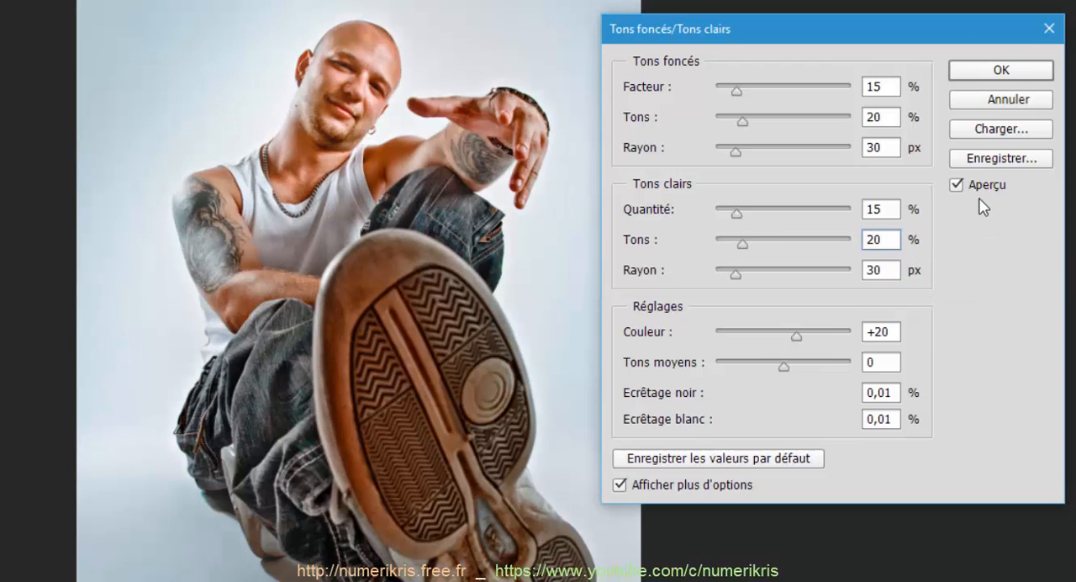
click(984, 76)
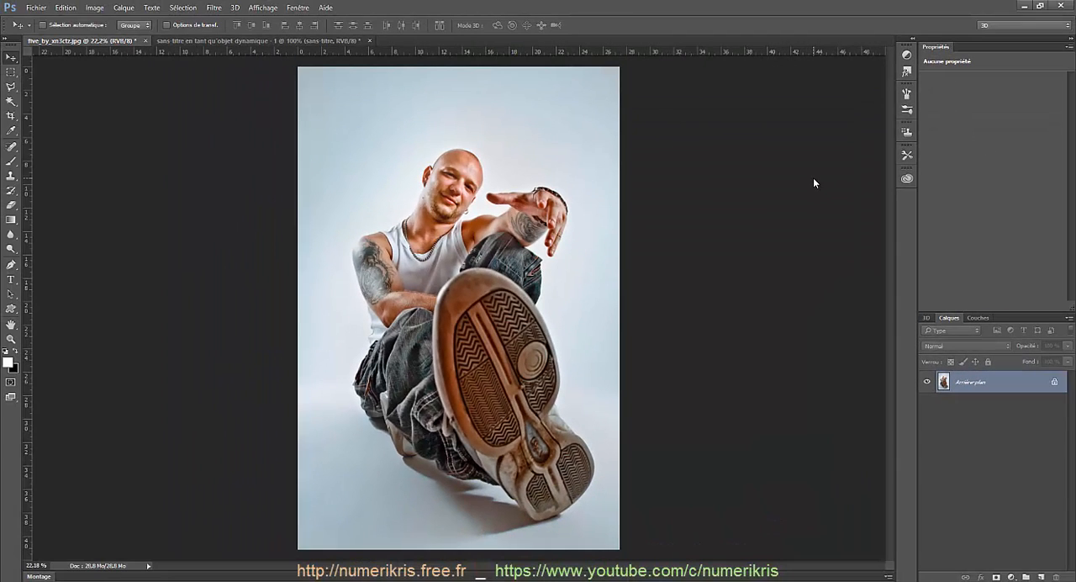
Step: Duplicate the background layer and rename the copy Lignes
key(ctrl+j)
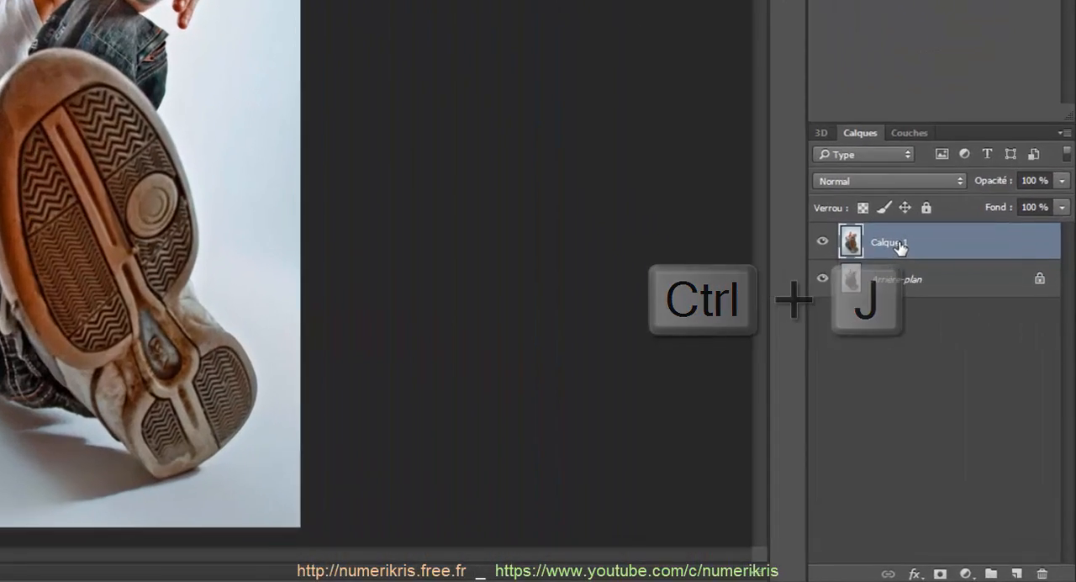
double_click(890, 243)
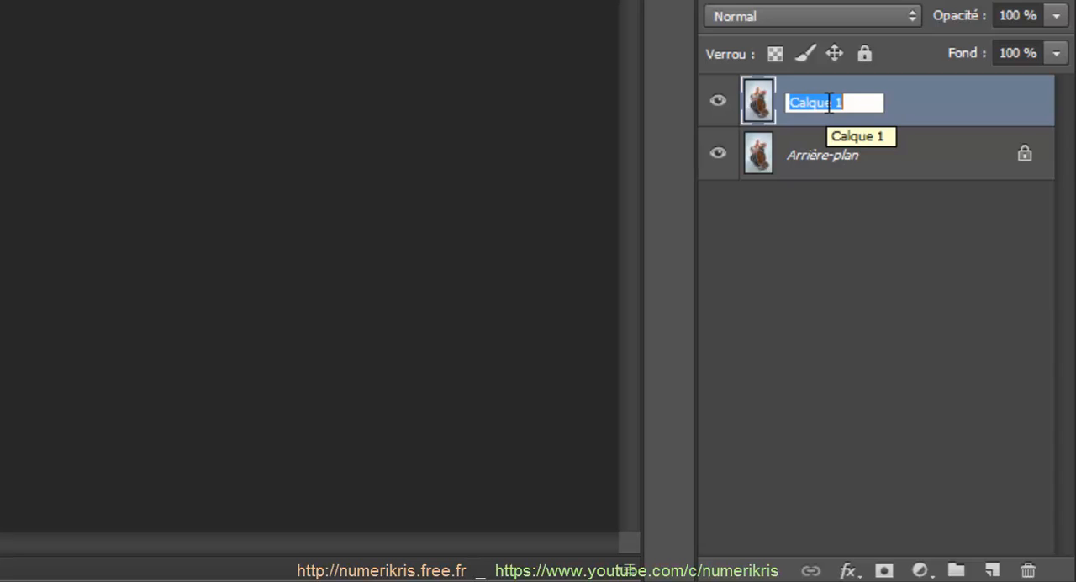
text(L)
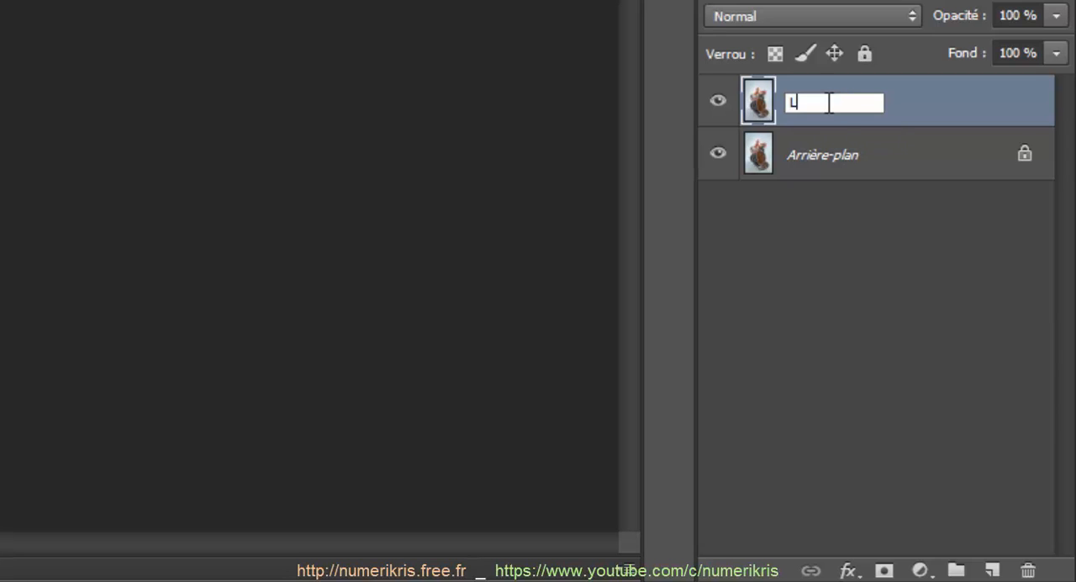
text(ignes)
click(933, 317)
Step: Hide the Lignes layer and convert the Arrière-plan layer to a smart object
click(717, 103)
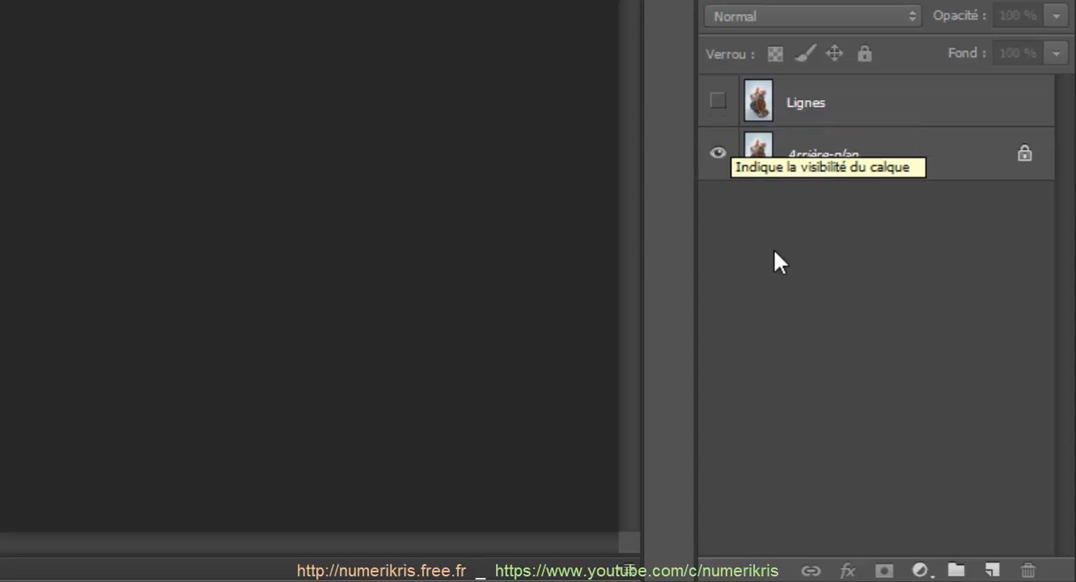
click(870, 162)
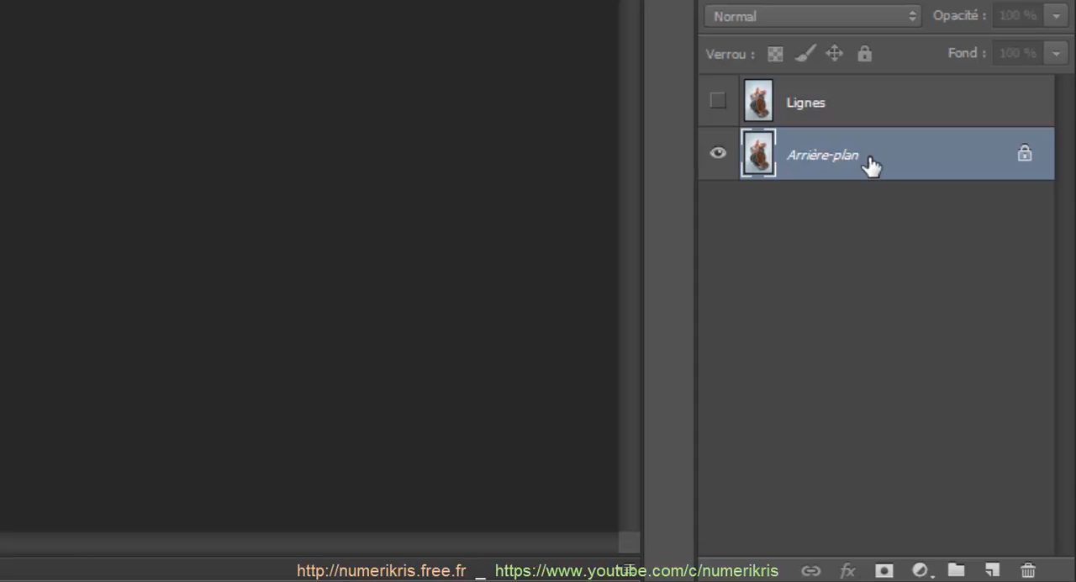
right_click(870, 164)
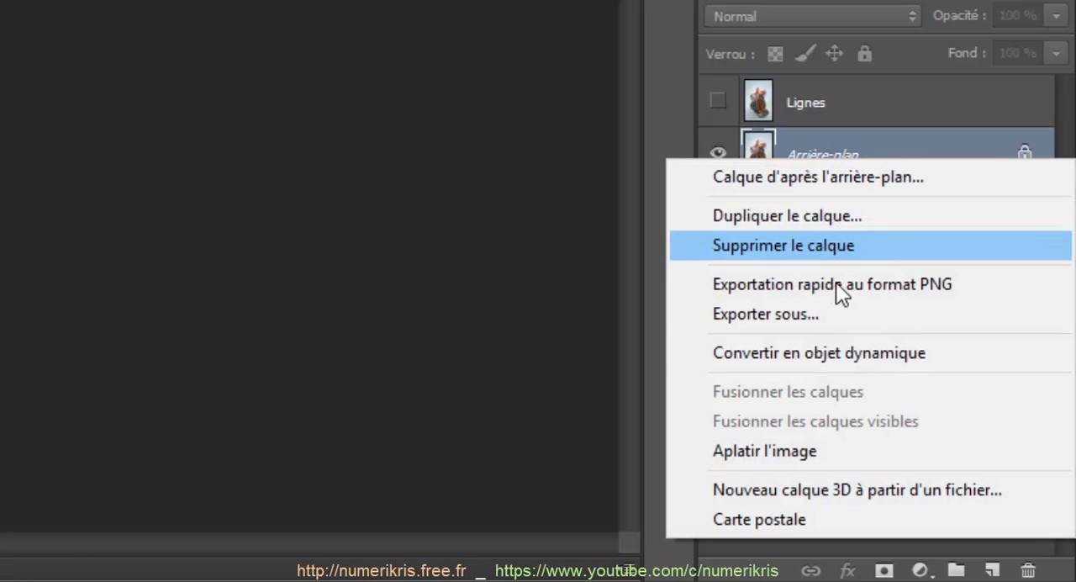
click(835, 354)
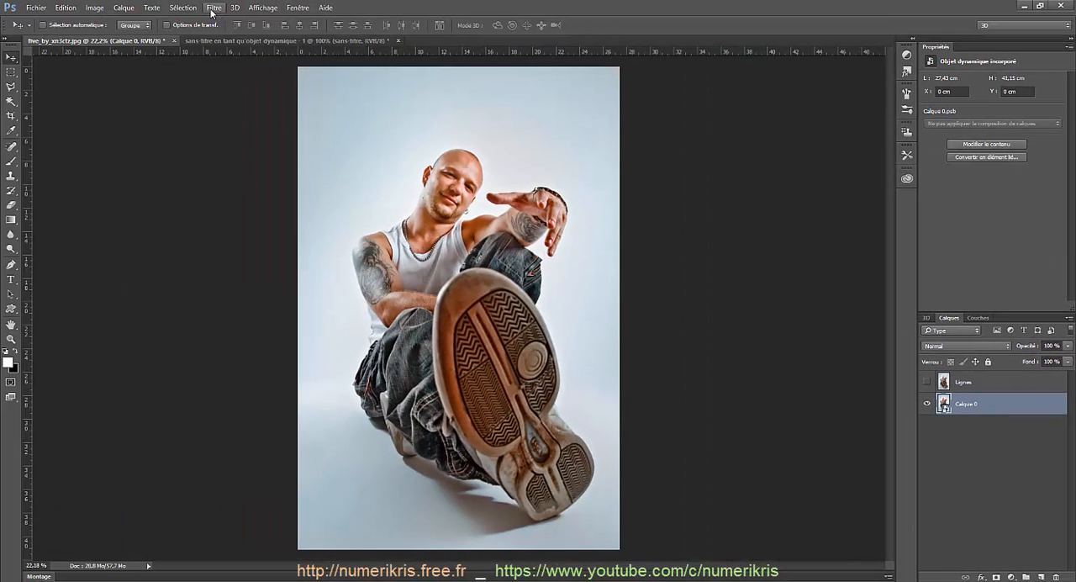
Step: Apply the artistic Contour postérisé filter to the smart object with Epaisseur 0, Intensité 8 and Postérisation 0
click(211, 12)
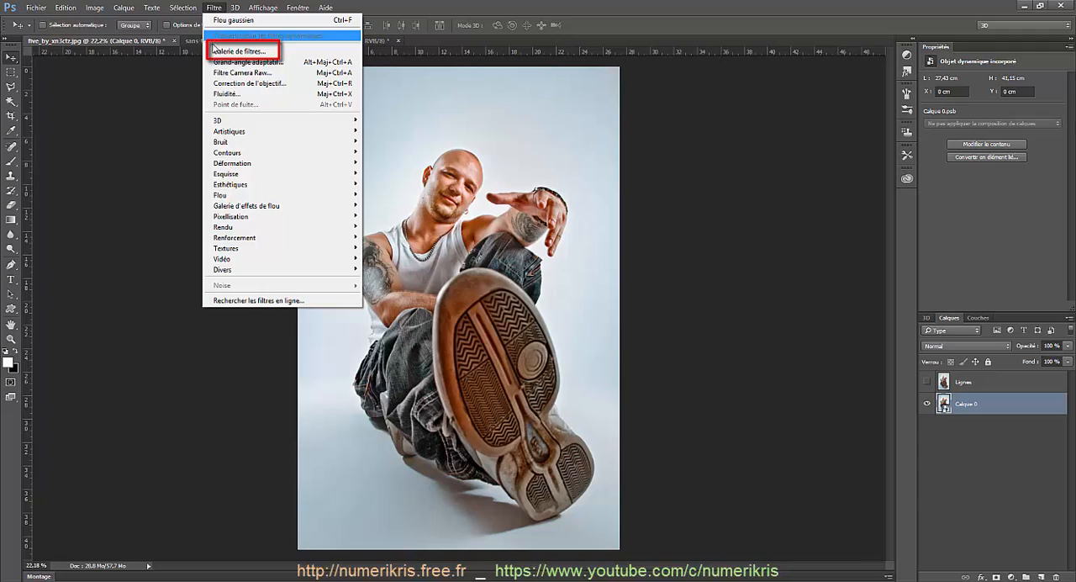
click(213, 52)
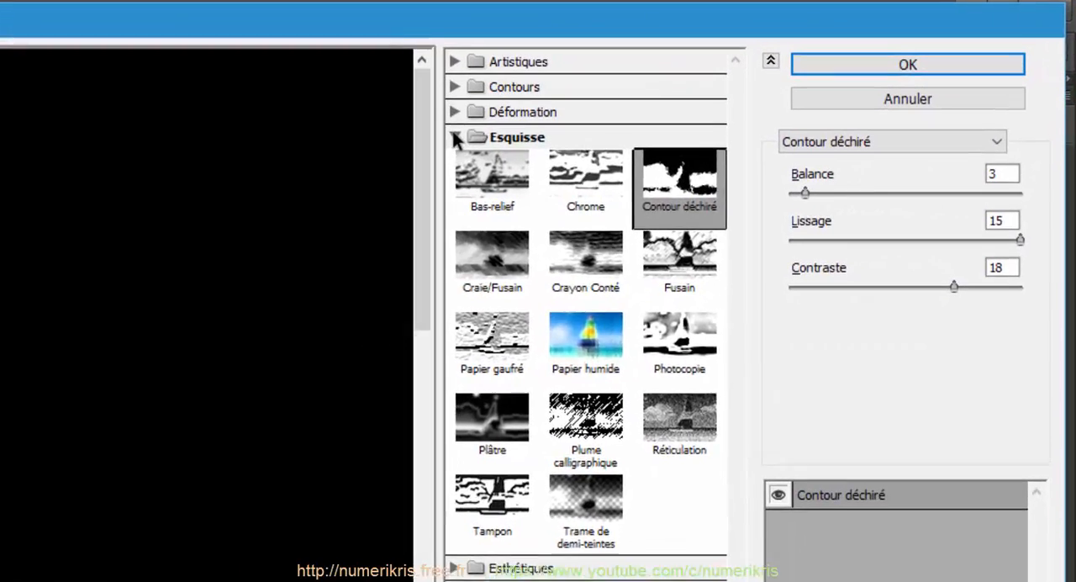
click(772, 66)
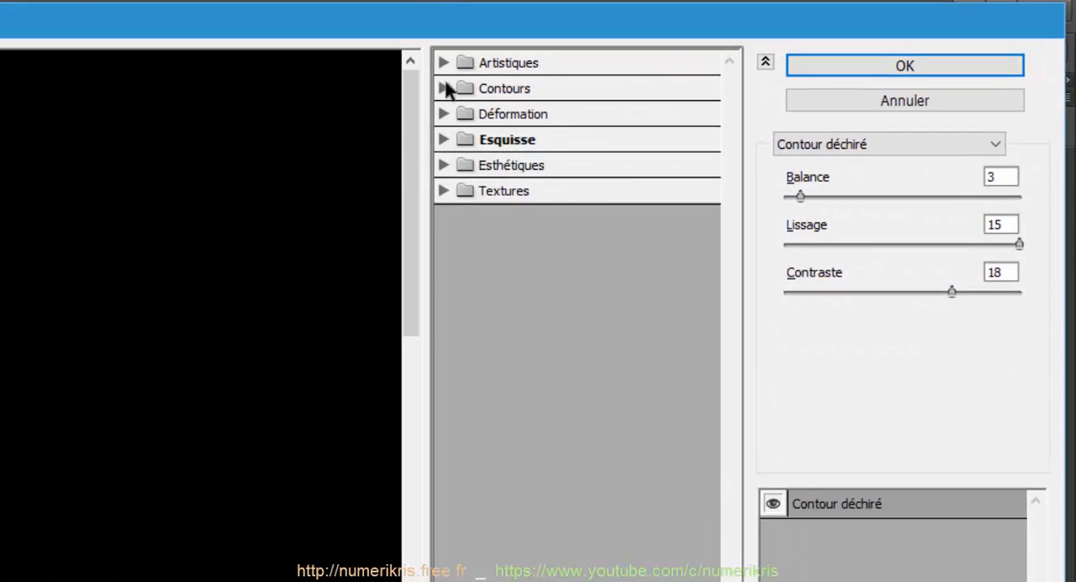
click(771, 30)
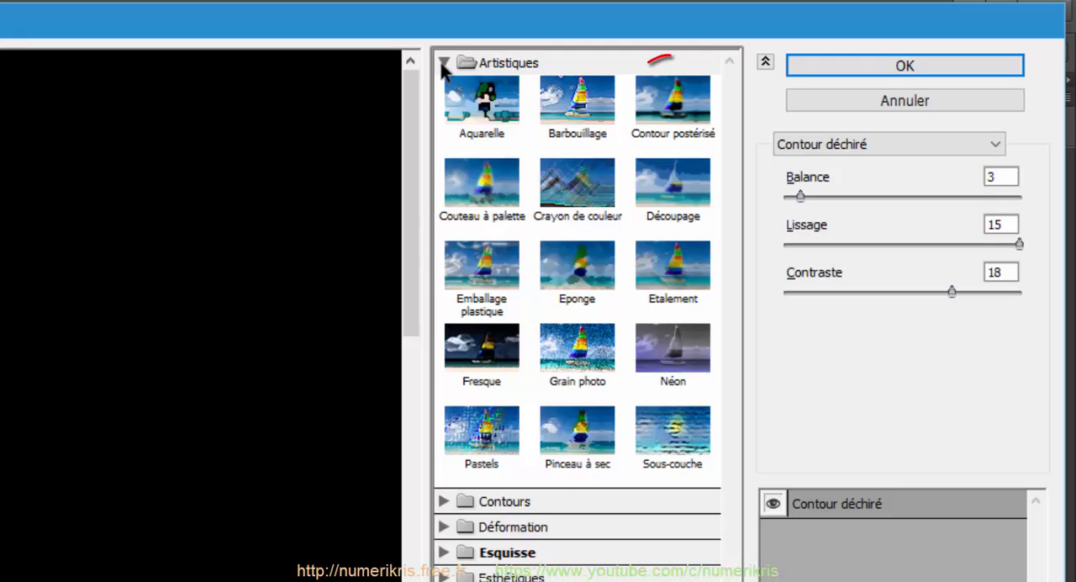
click(666, 122)
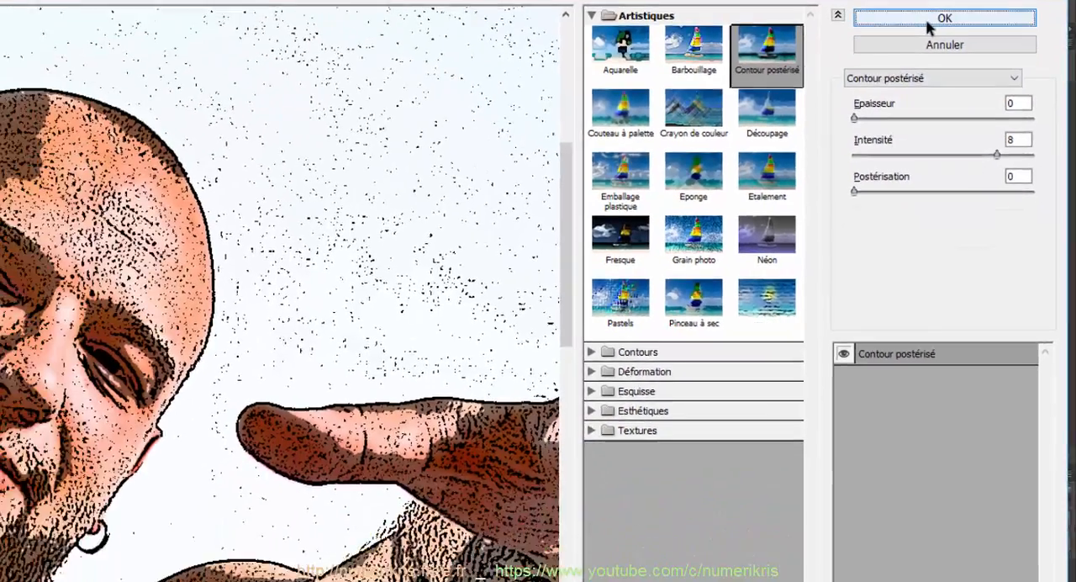
click(928, 26)
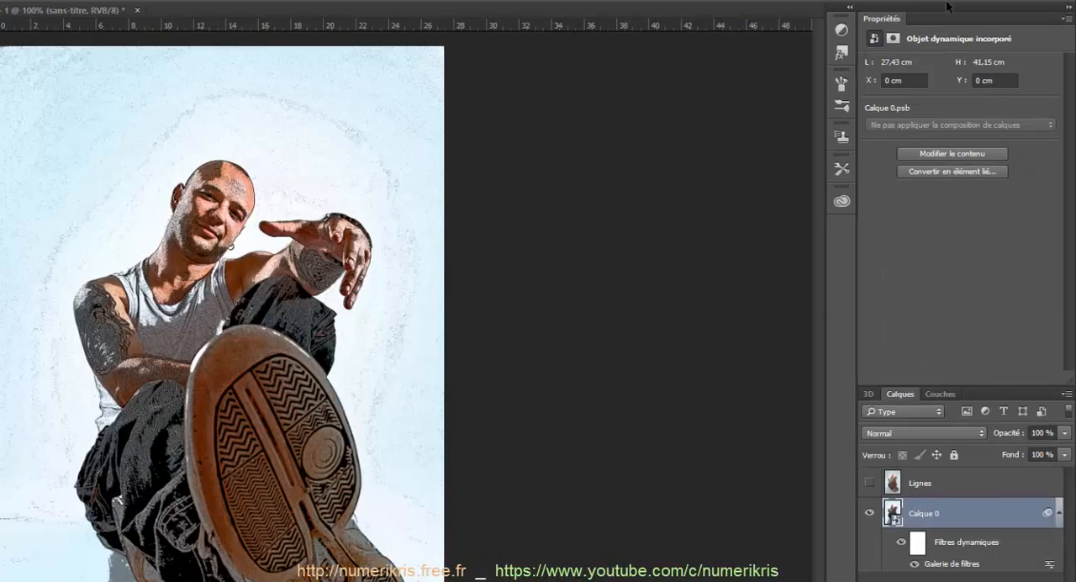
Step: Set the blending opacity of the smart object's Galerie de filtres effect to 70%
double_click(1050, 568)
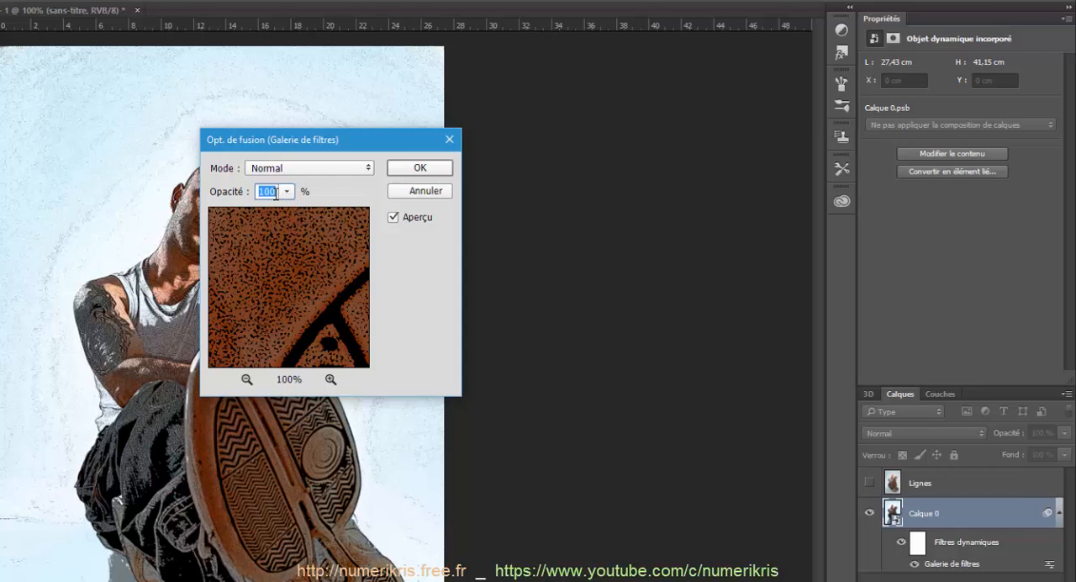
key(BackSpace)
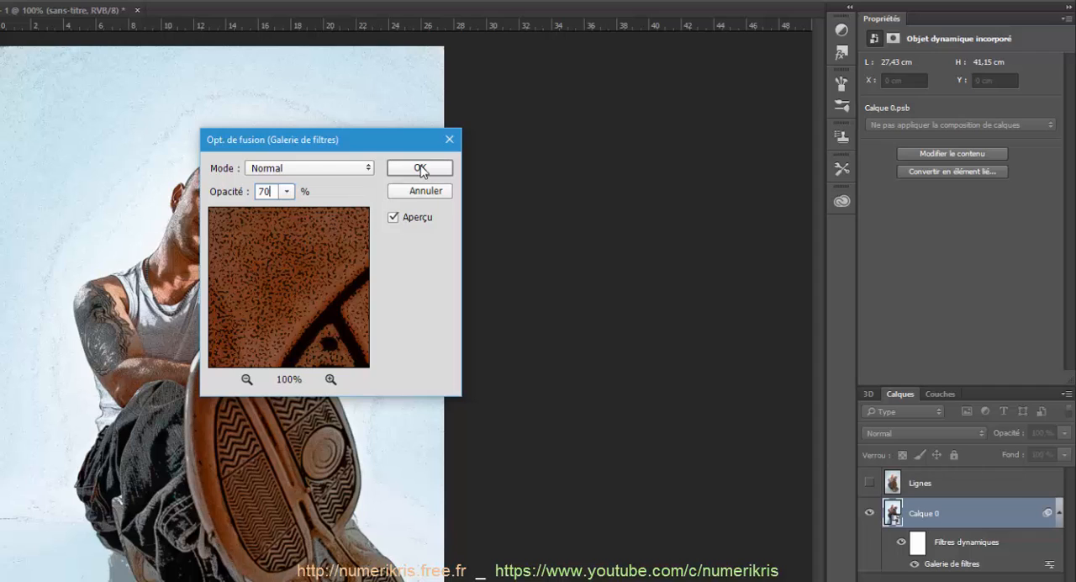
click(420, 168)
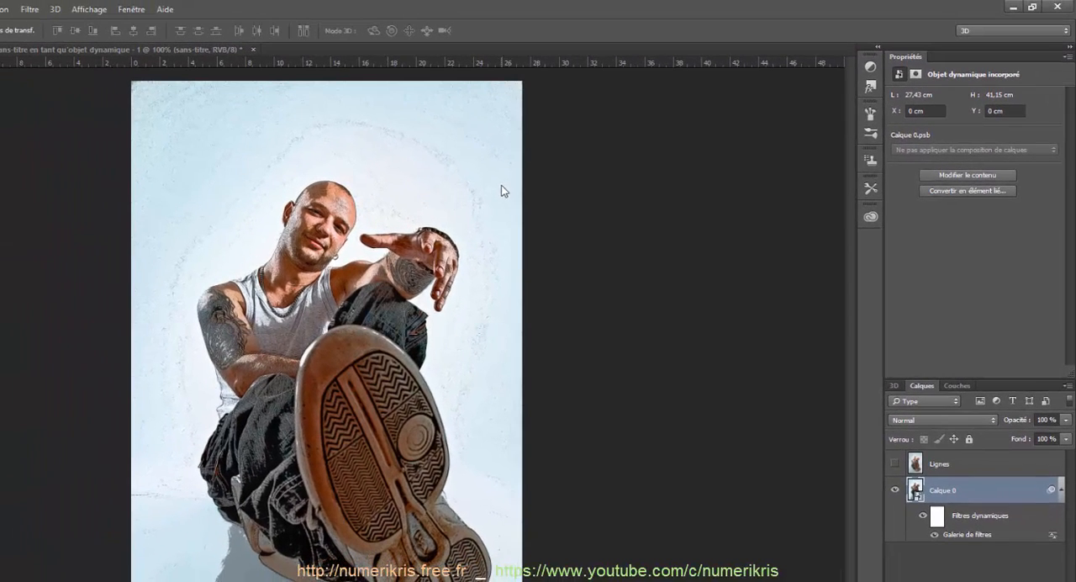
Step: Apply the artistic Découpage filter to the smart object with Niveaux 6, Simplicité 4 and Fidélité 2
click(32, 10)
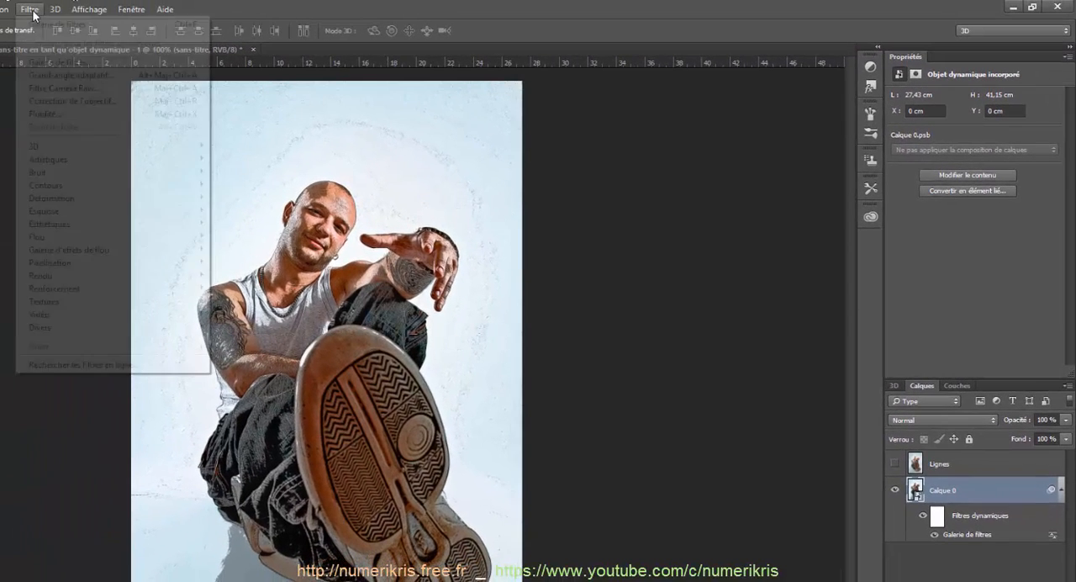
click(44, 66)
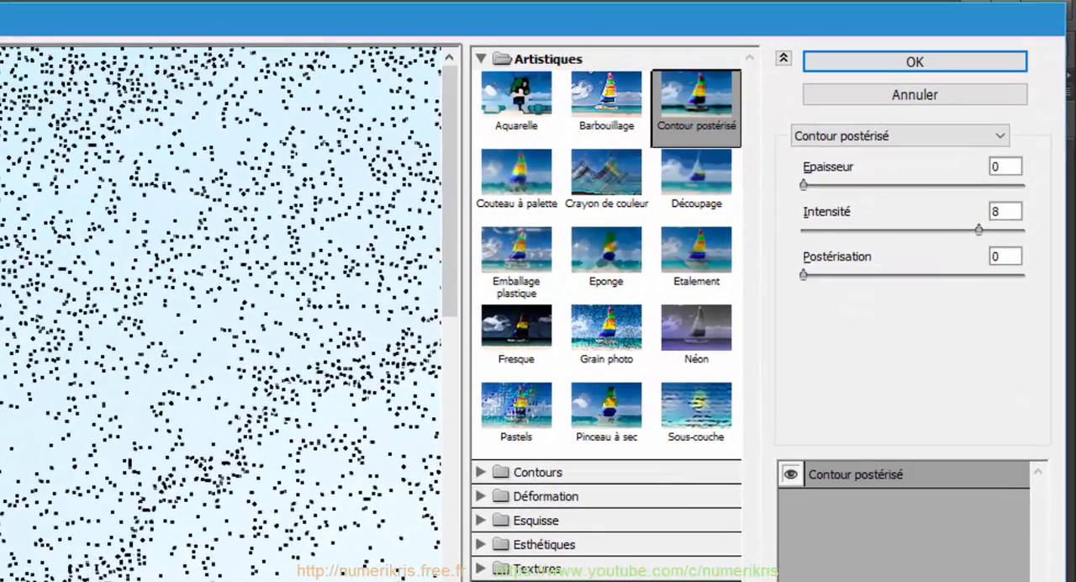
click(684, 180)
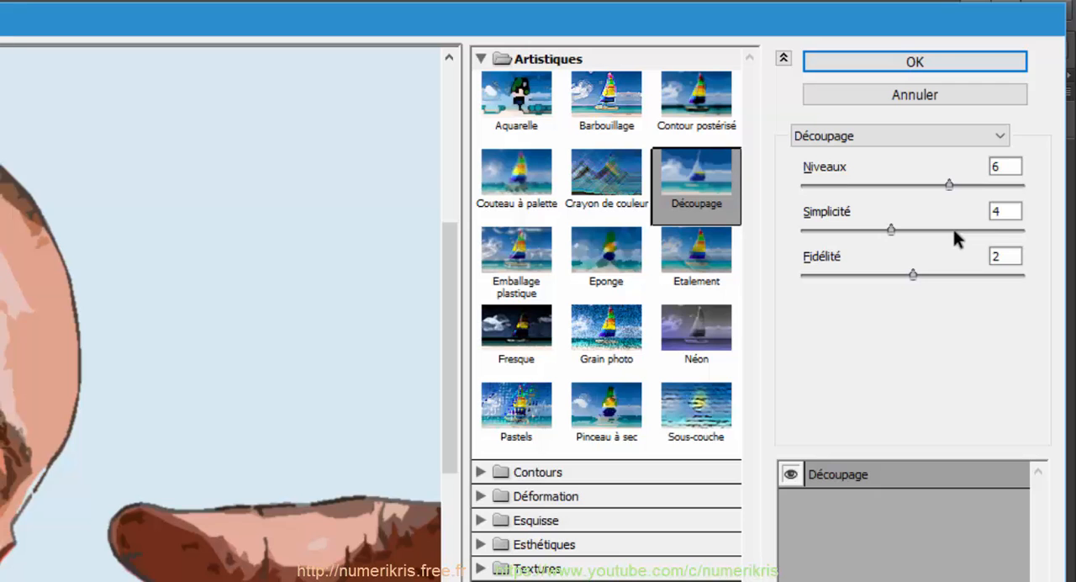
click(905, 61)
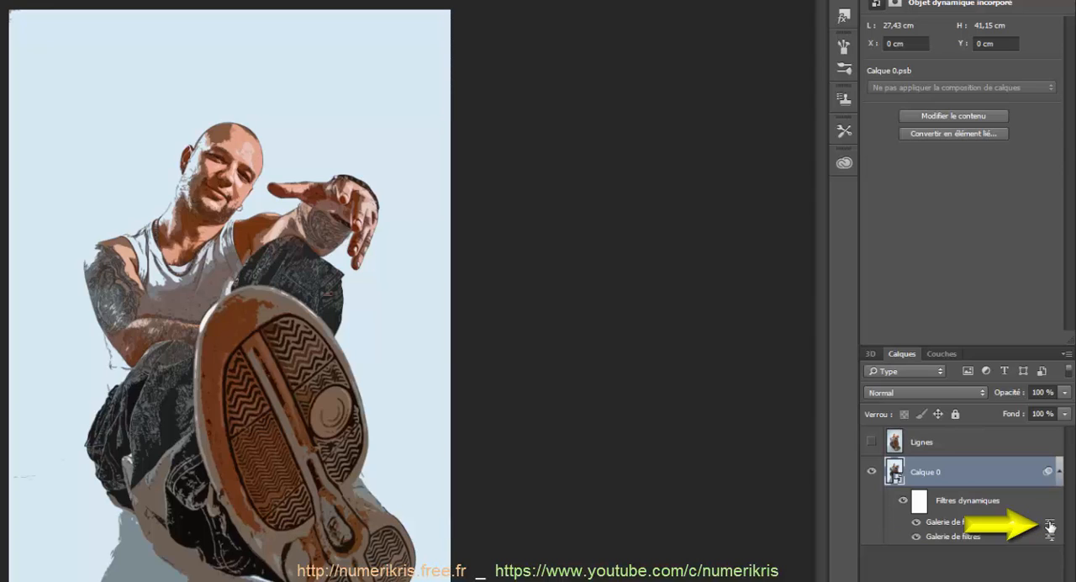
Step: Set the blending opacity of the newly added Découpage filter gallery effect to 60%
double_click(1049, 524)
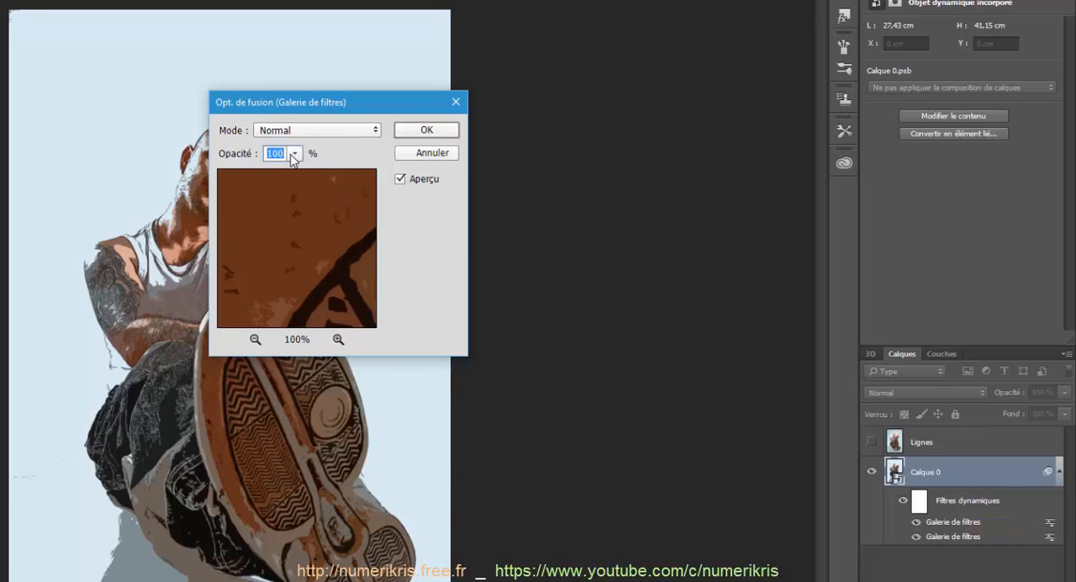
text(60)
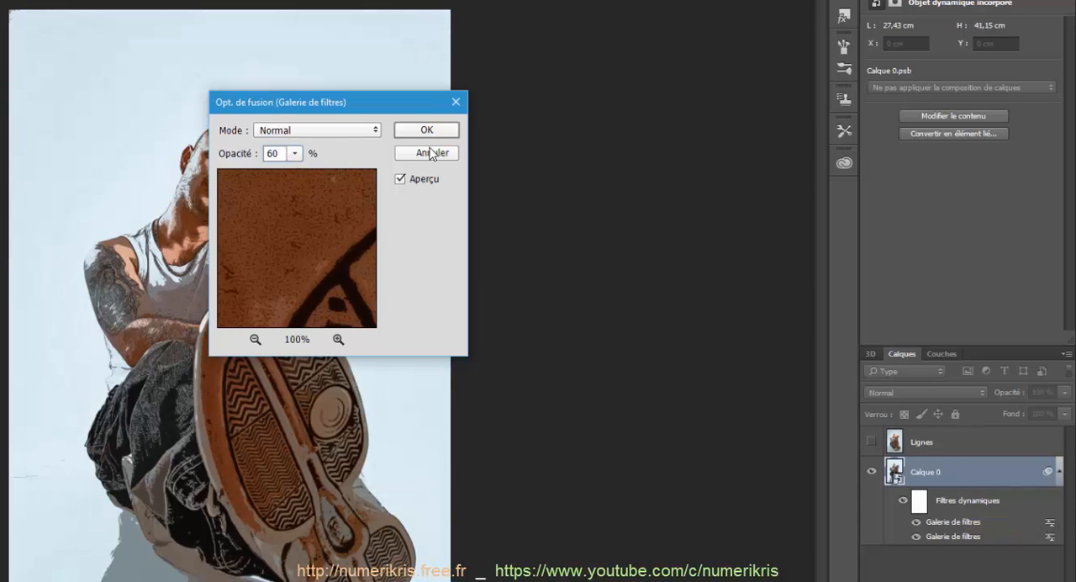
click(436, 132)
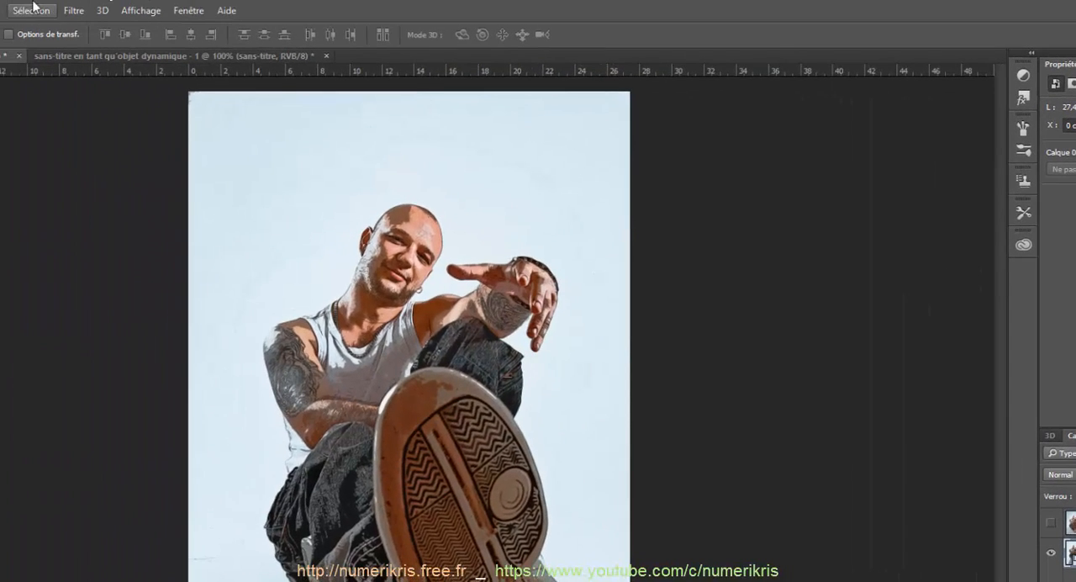
Step: Apply the Demi-teintes couleur pixelation filter with a maximum radius of 6 pixels and 45° screen angles for all four channels
click(74, 11)
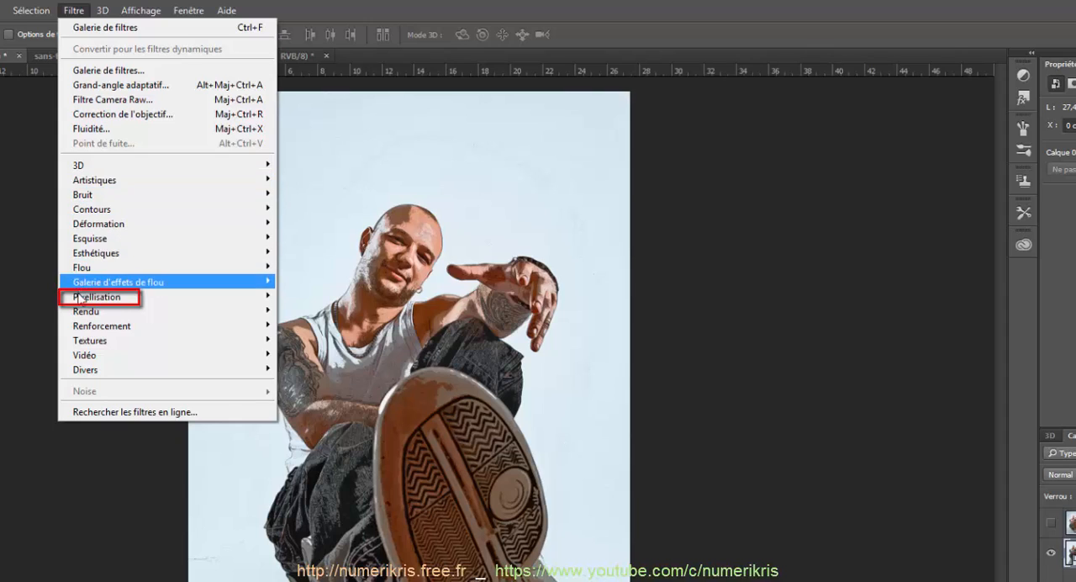
mouse_move(80, 299)
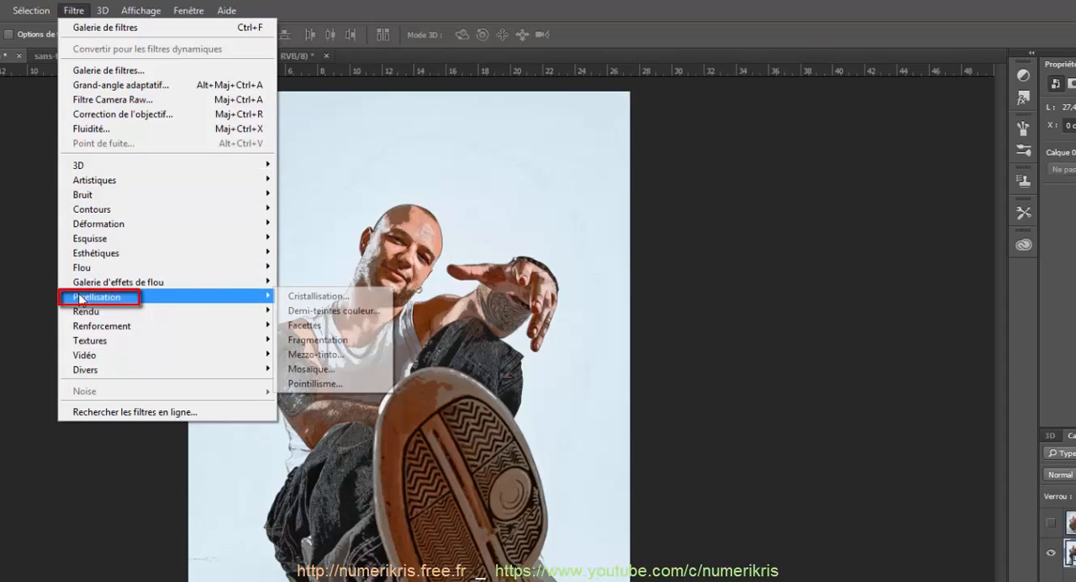
click(357, 317)
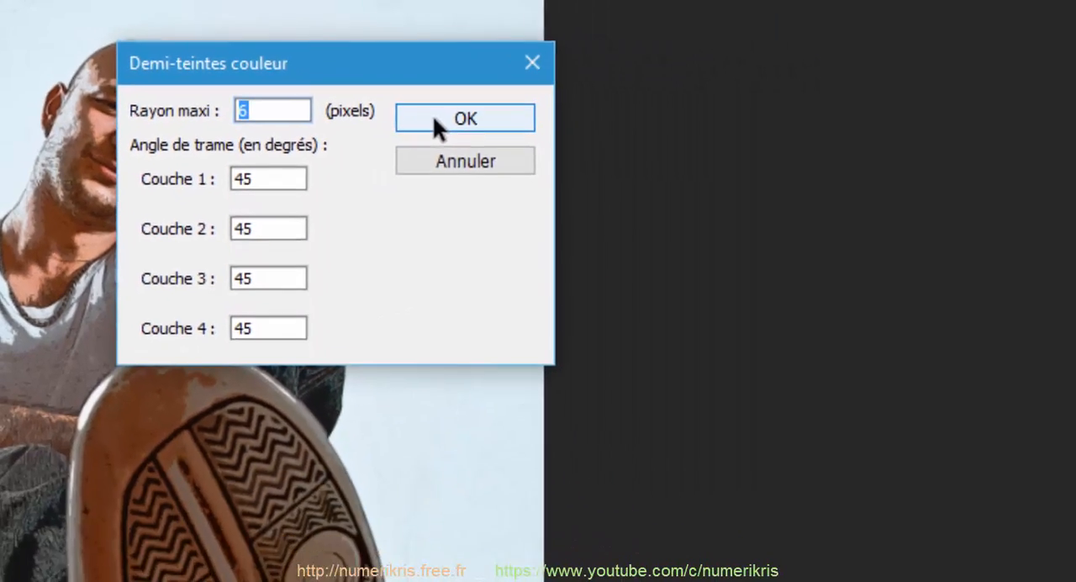
click(434, 120)
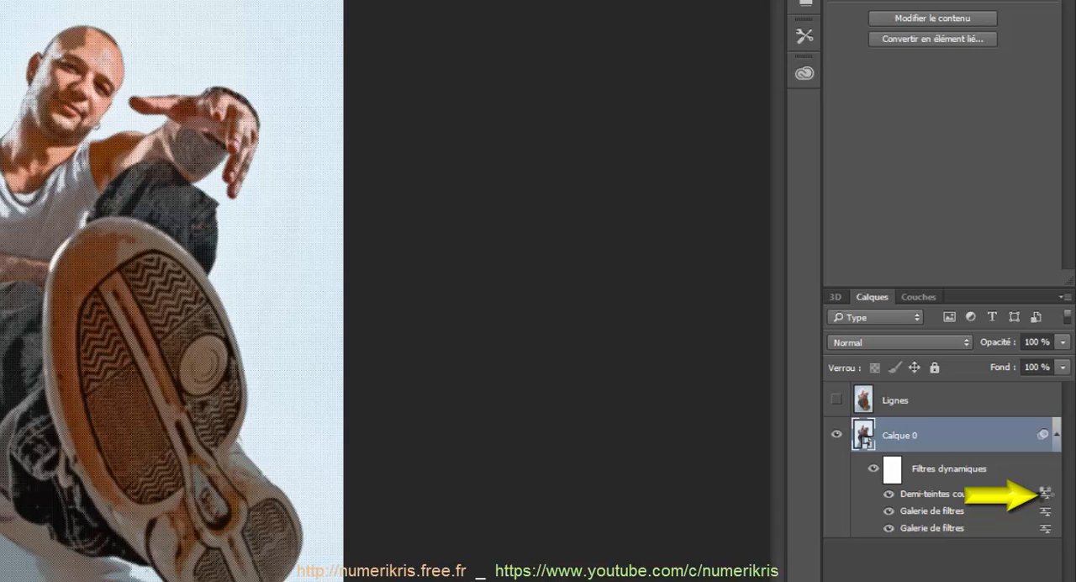
Step: Set the blending options of the Demi-teintes couleur effect to 70% opacity and Lumière tamisée mode
double_click(1045, 494)
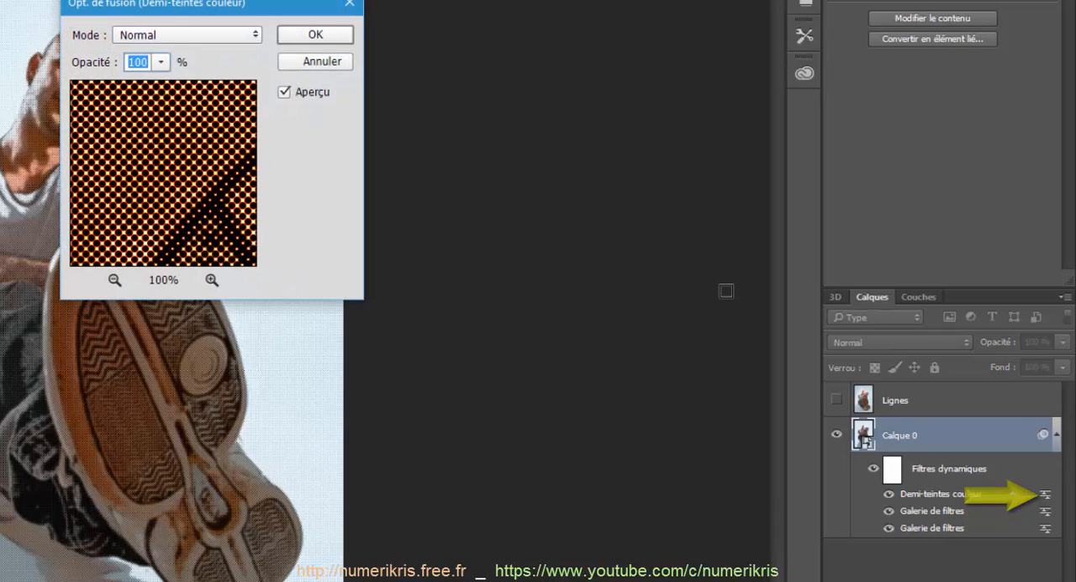
text(70)
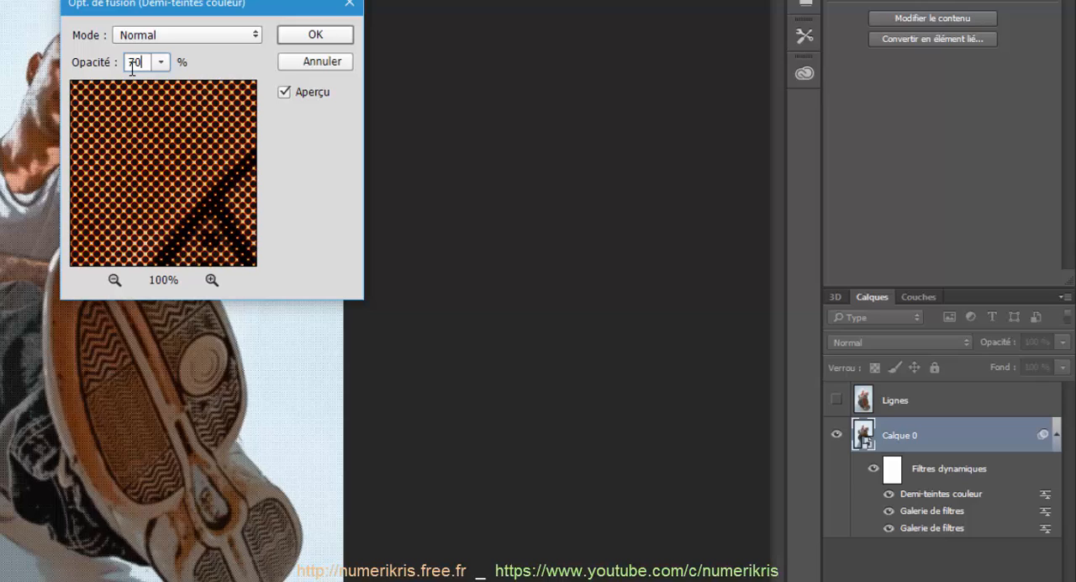
click(173, 35)
click(178, 254)
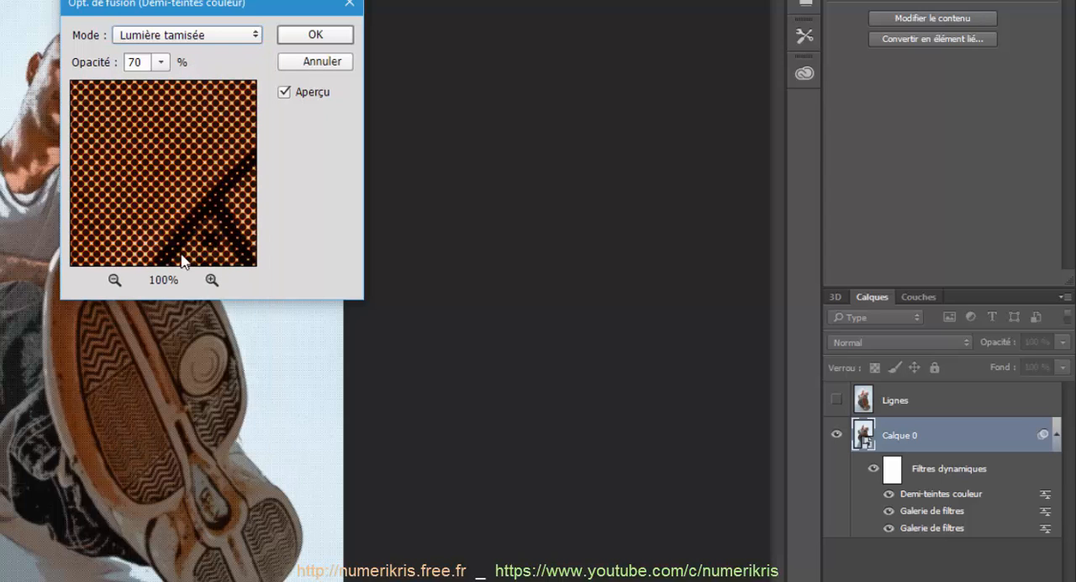
click(313, 35)
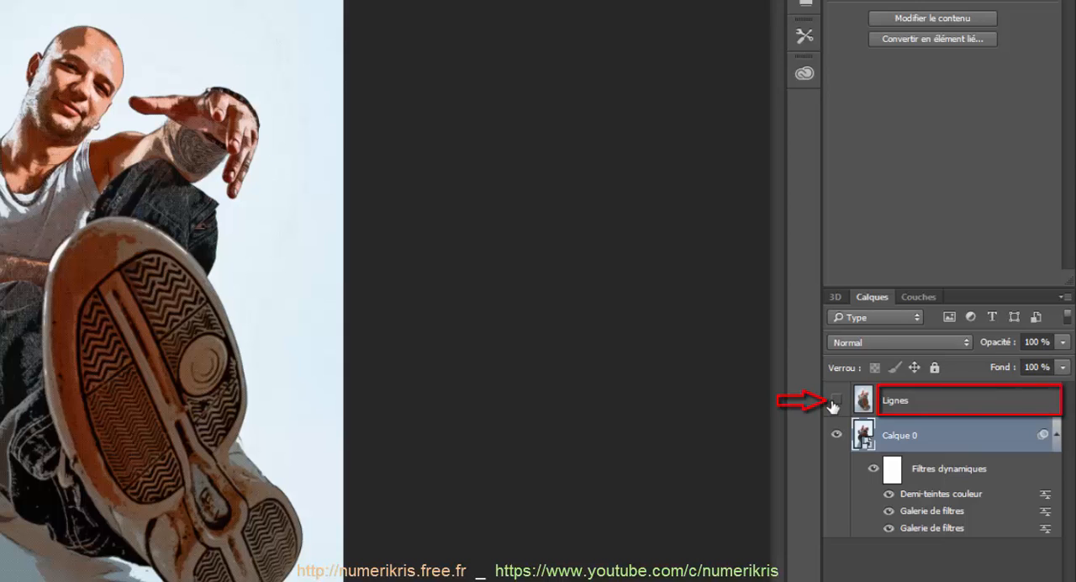
Step: Show the Lignes layer and apply the Contour lumineux filter to it with Epaisseur 1, Luminosité 4 and Lissage 15
click(924, 411)
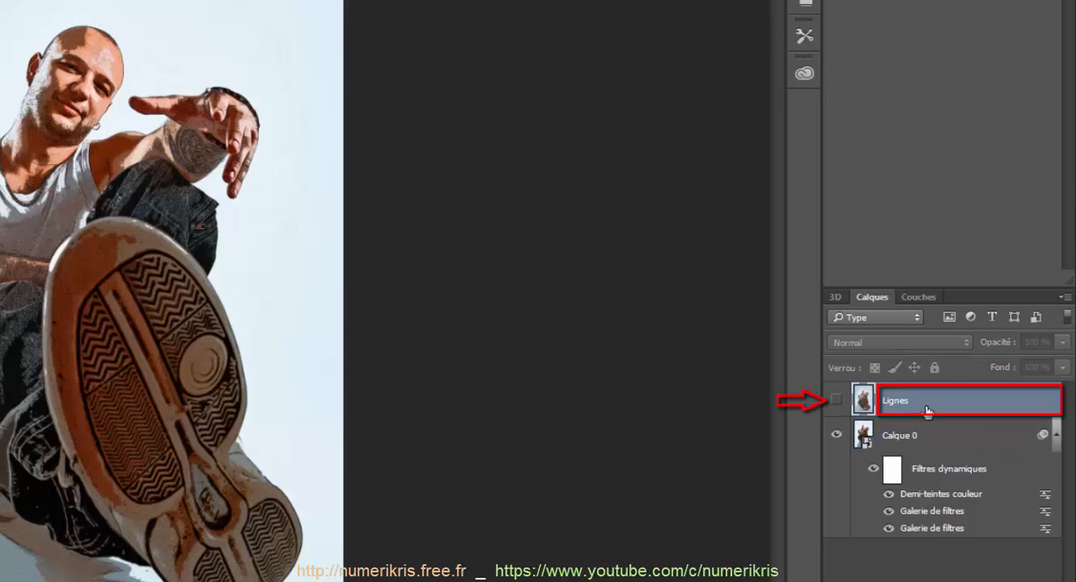
click(836, 400)
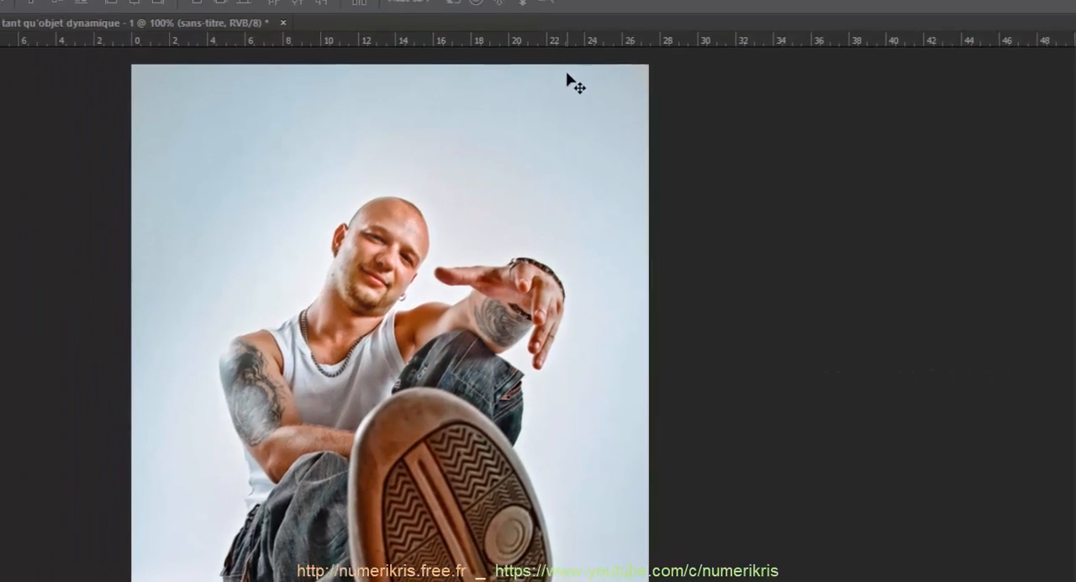
click(73, 12)
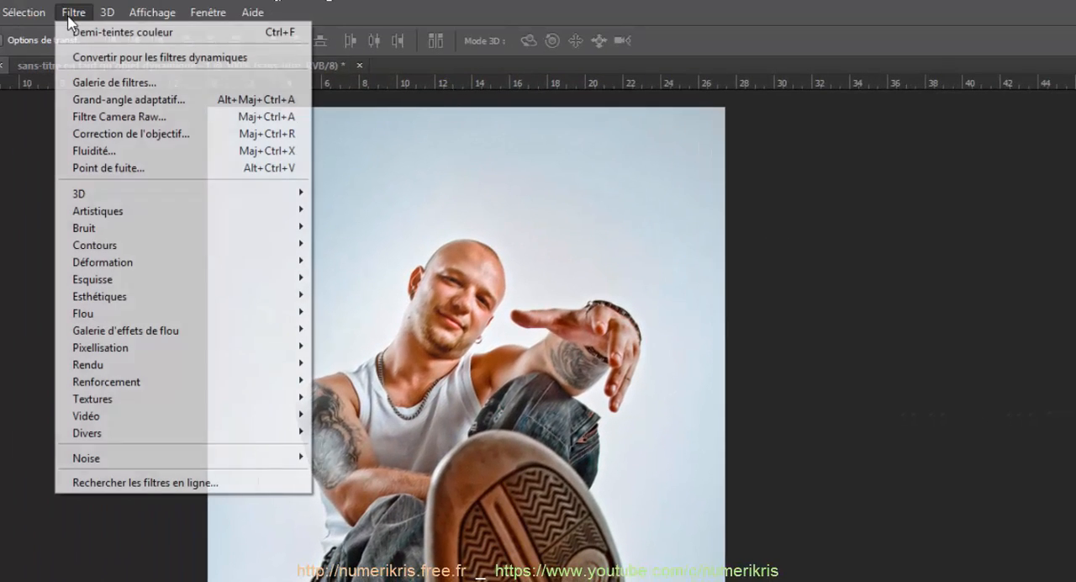
click(81, 82)
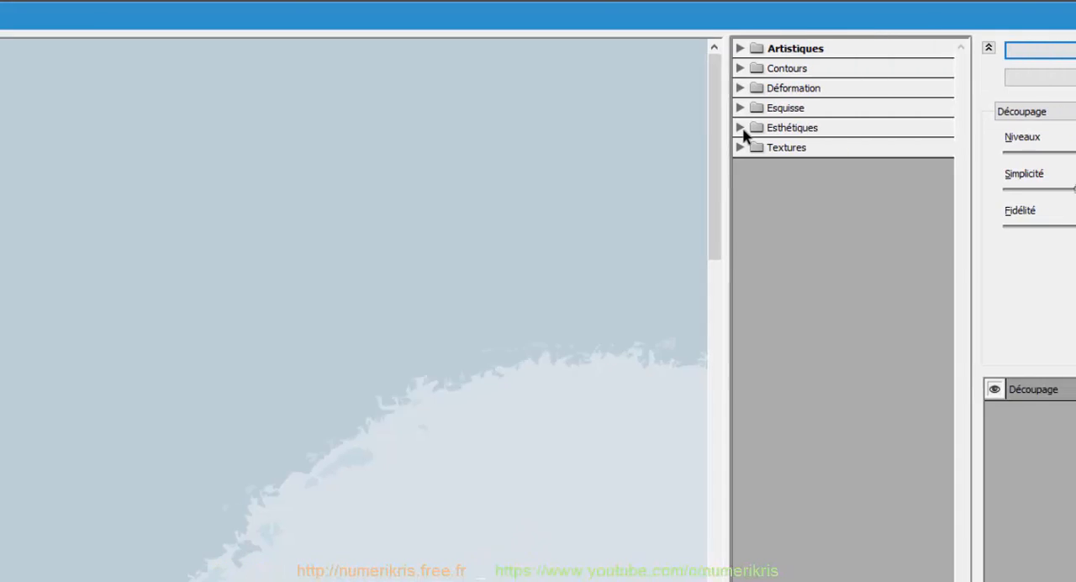
click(741, 127)
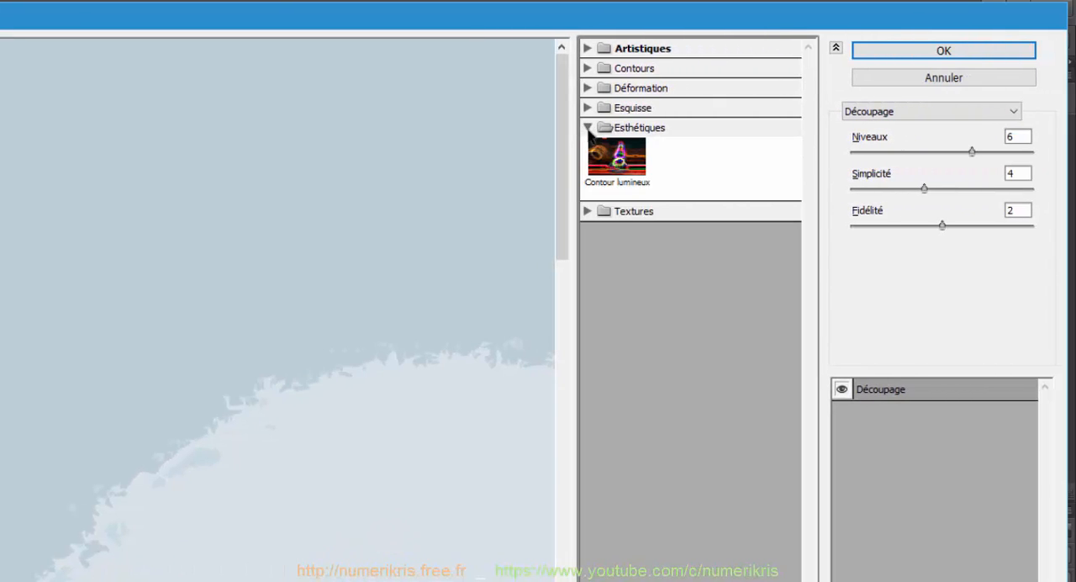
drag(362, 580, 5, 293)
click(623, 156)
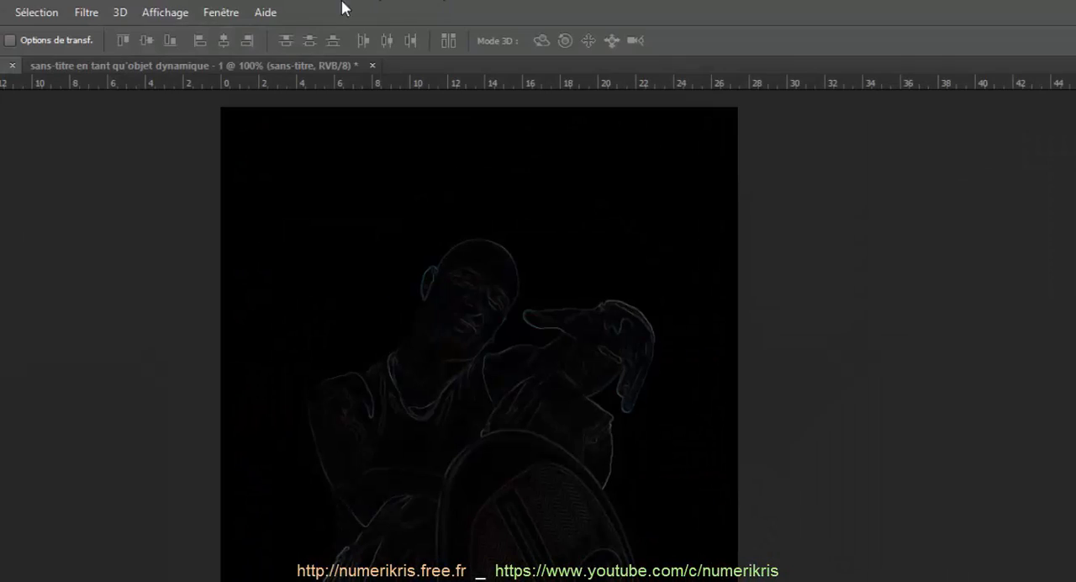
Step: Apply the Esquisse filter Contour déchiré to the Lignes layer with Balance 3, Lissage 15 and Contraste 18
click(87, 13)
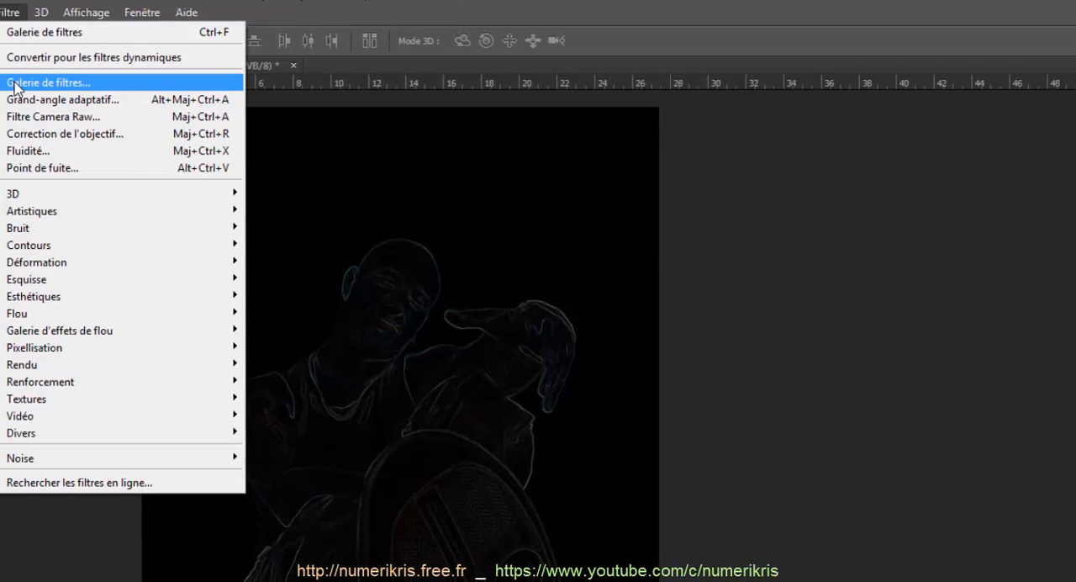
click(127, 82)
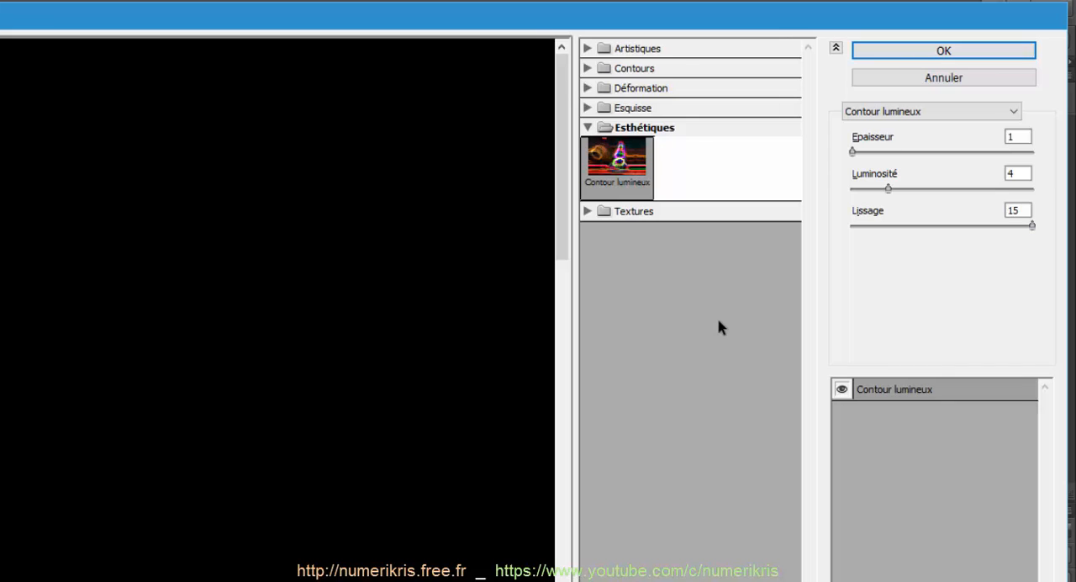
click(588, 127)
click(587, 108)
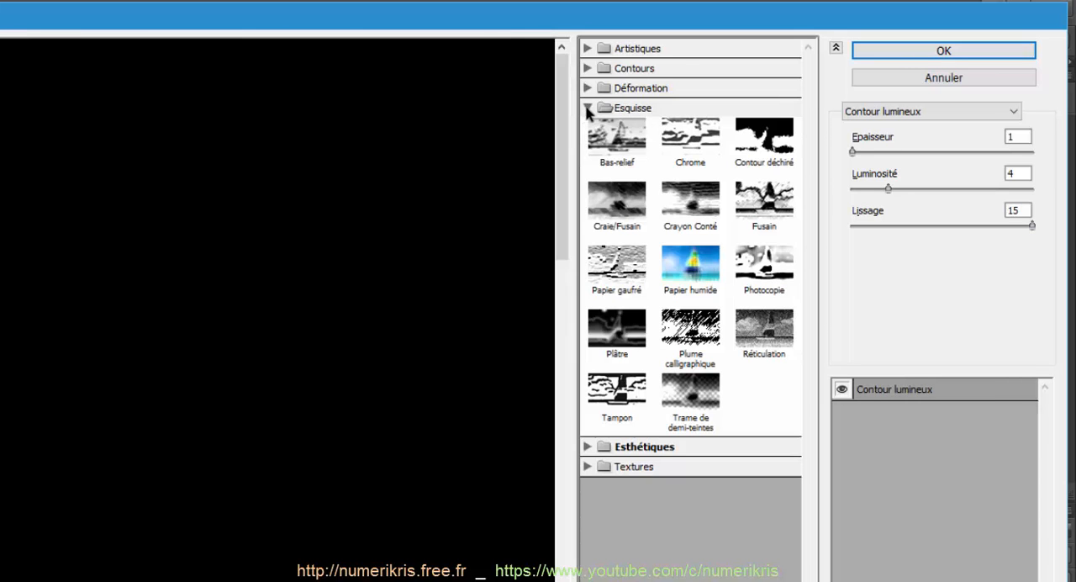
click(757, 150)
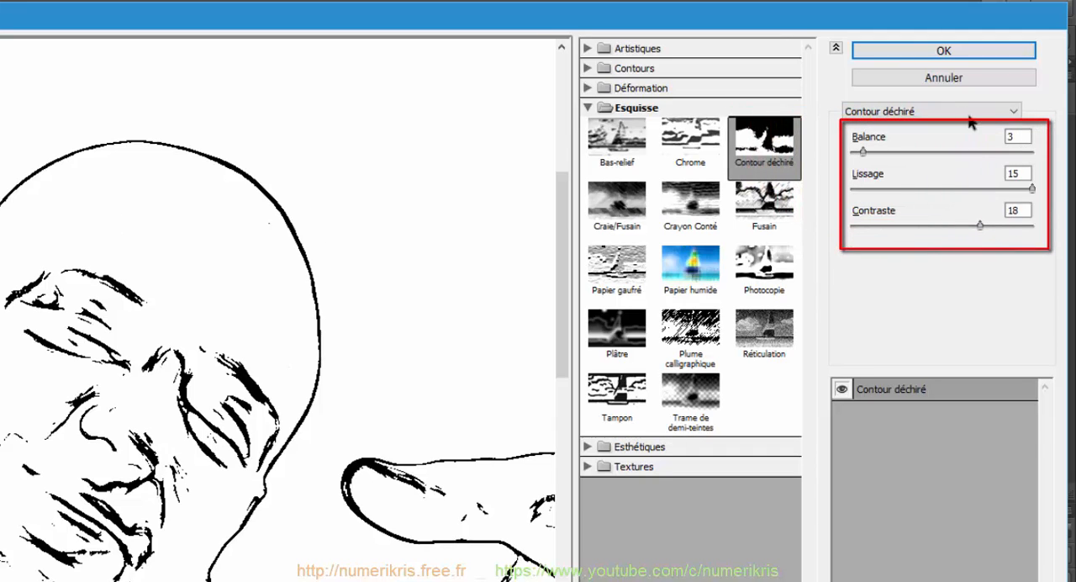
click(916, 56)
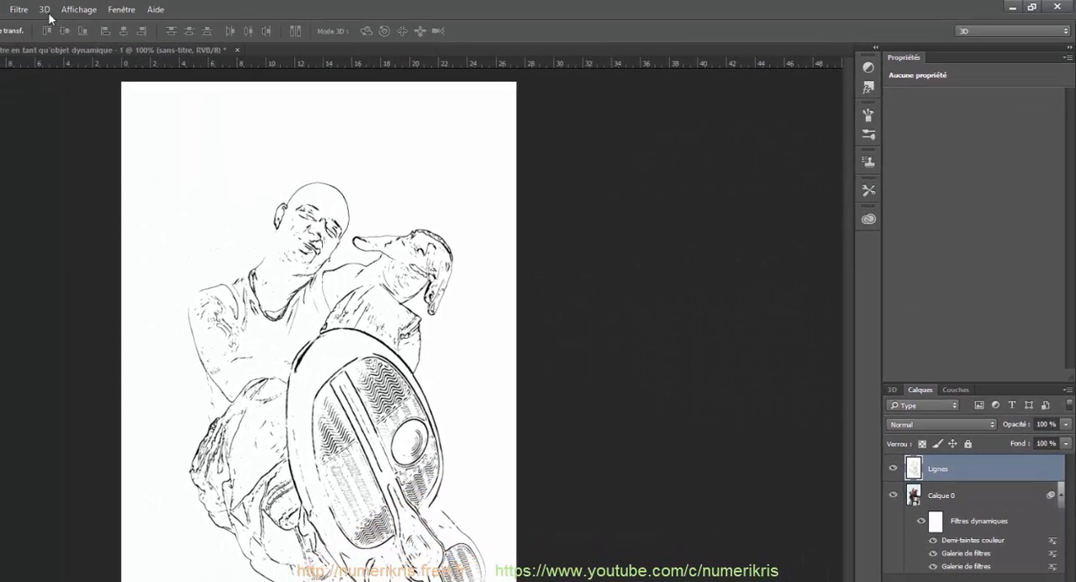
Step: Soften the Lignes layer with a 0,5 pixel Flou gaussien and set its blending mode to Produit
click(20, 10)
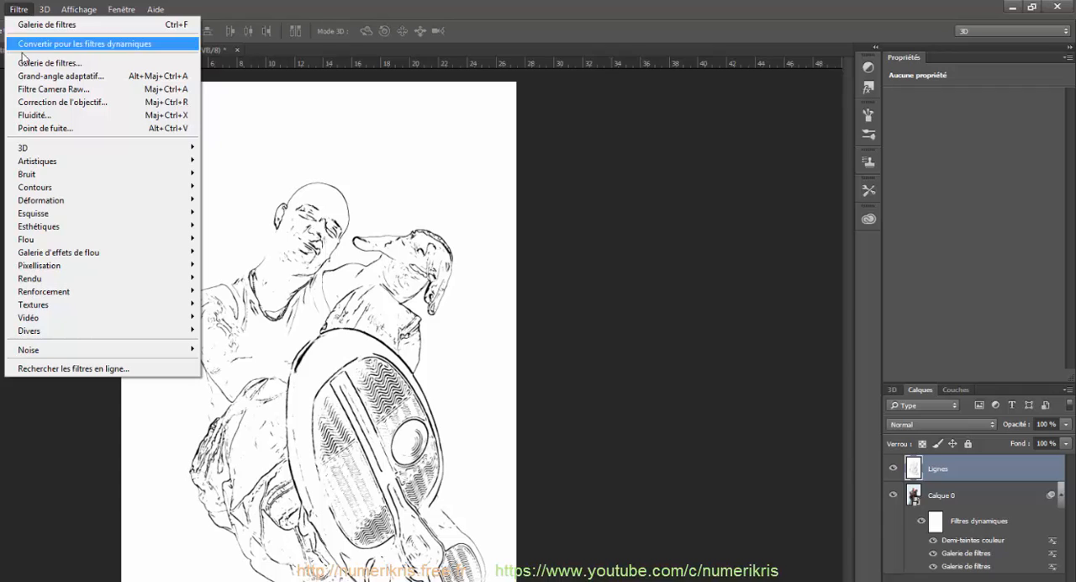
mouse_move(32, 240)
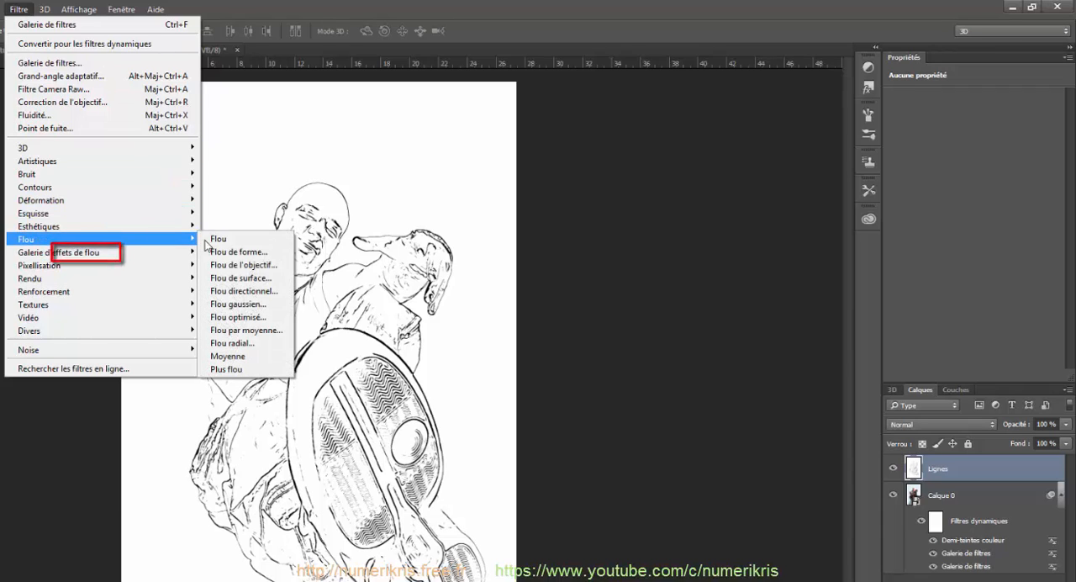
click(259, 306)
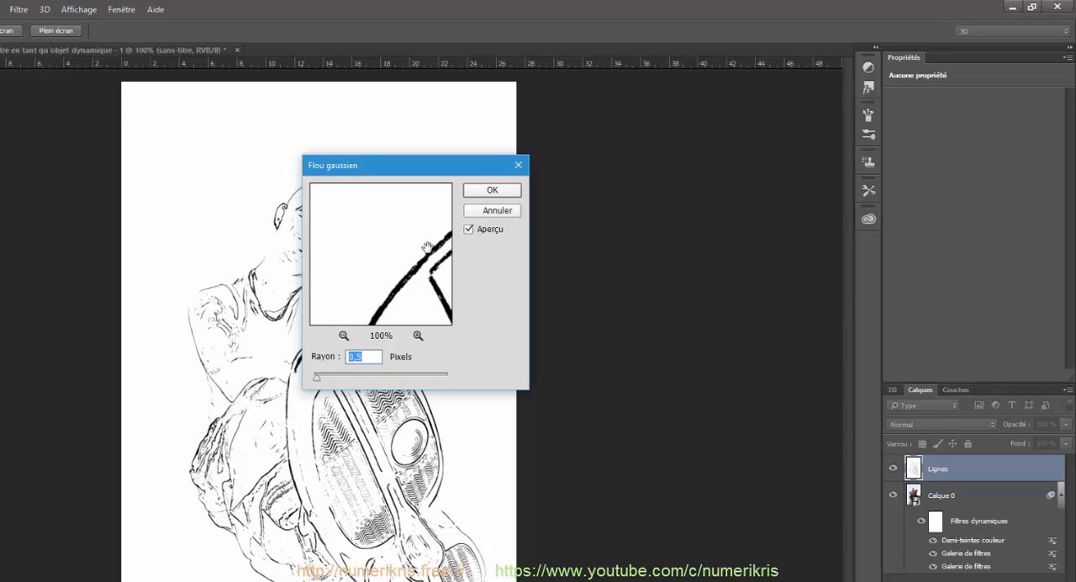
click(494, 190)
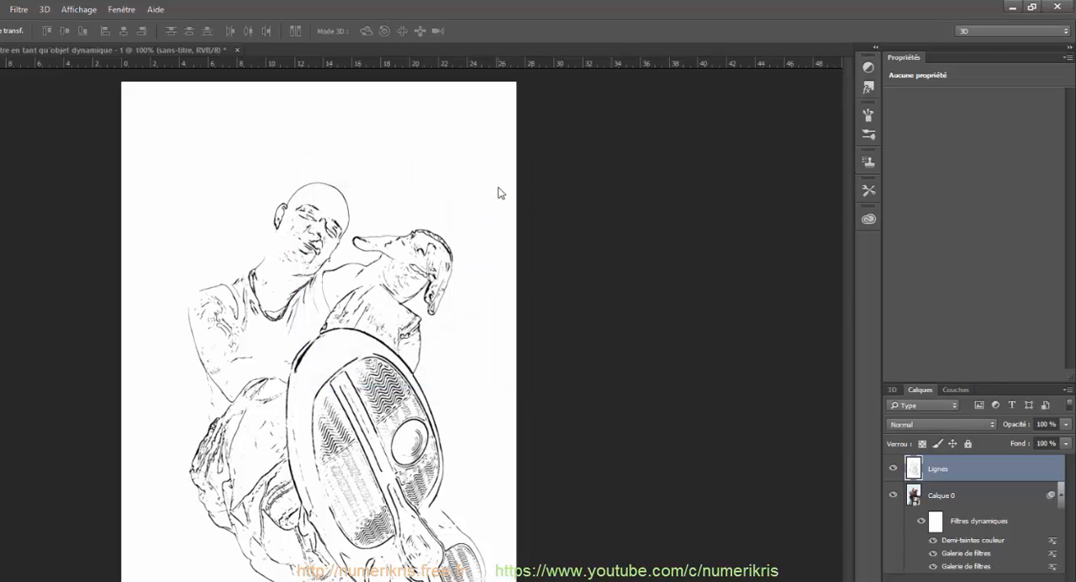
click(950, 424)
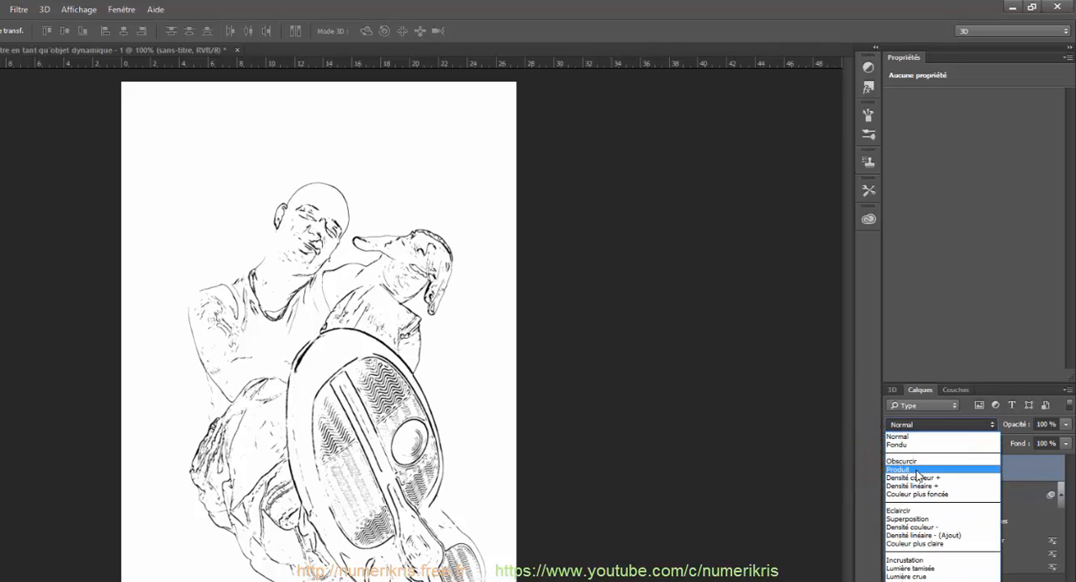
click(918, 472)
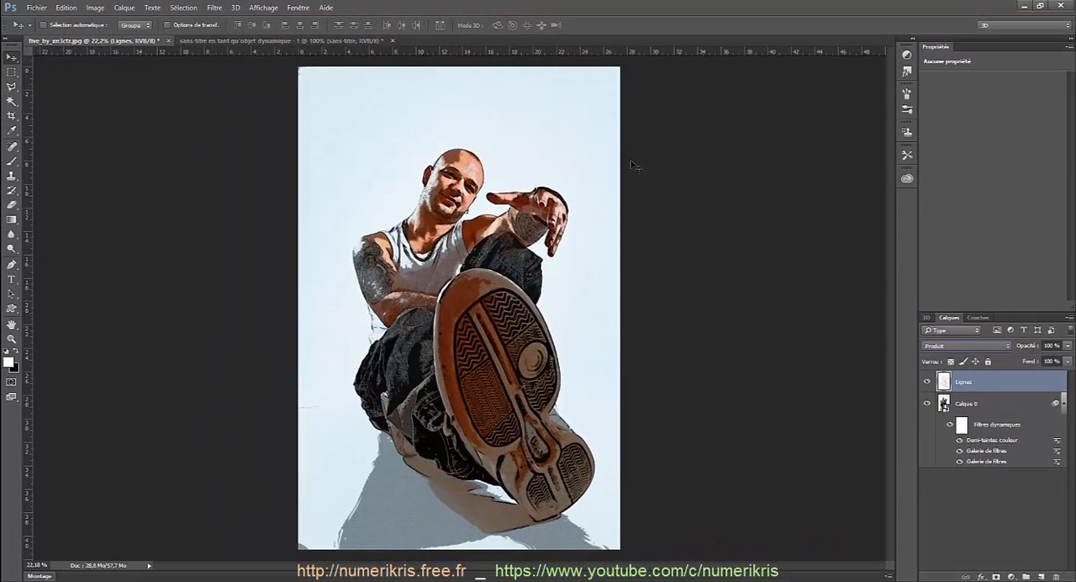
Step: Bring the halftone dot frame into the portrait document and stretch it to cover the whole canvas
click(307, 41)
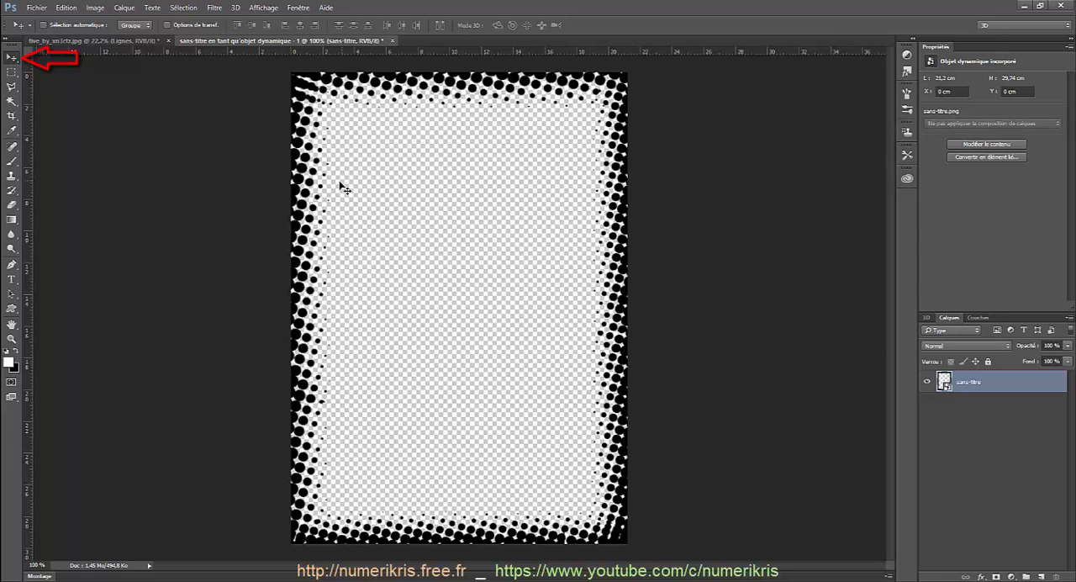
drag(336, 193, 326, 121)
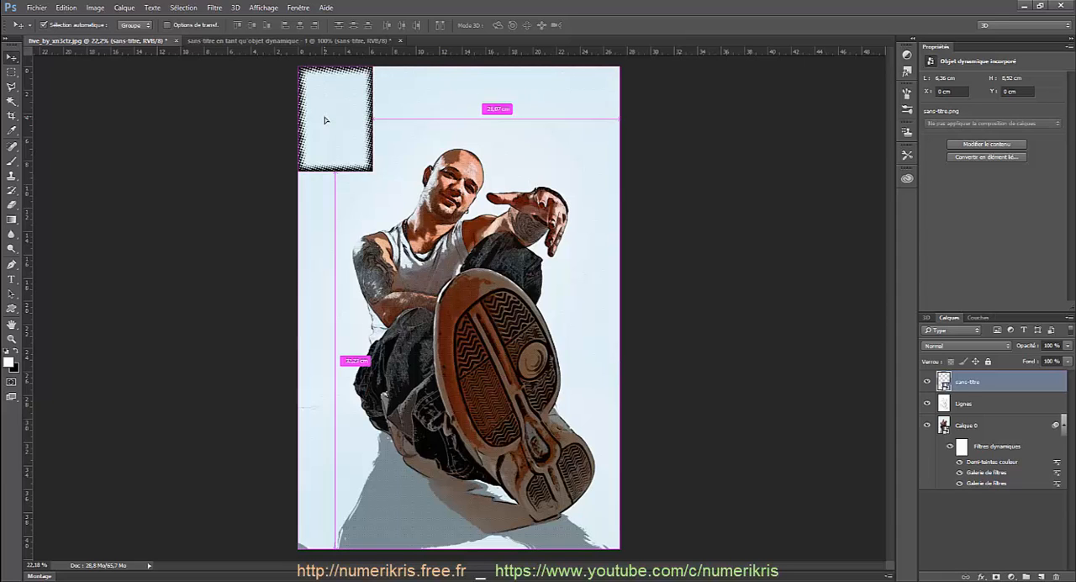
key(ctrl+t)
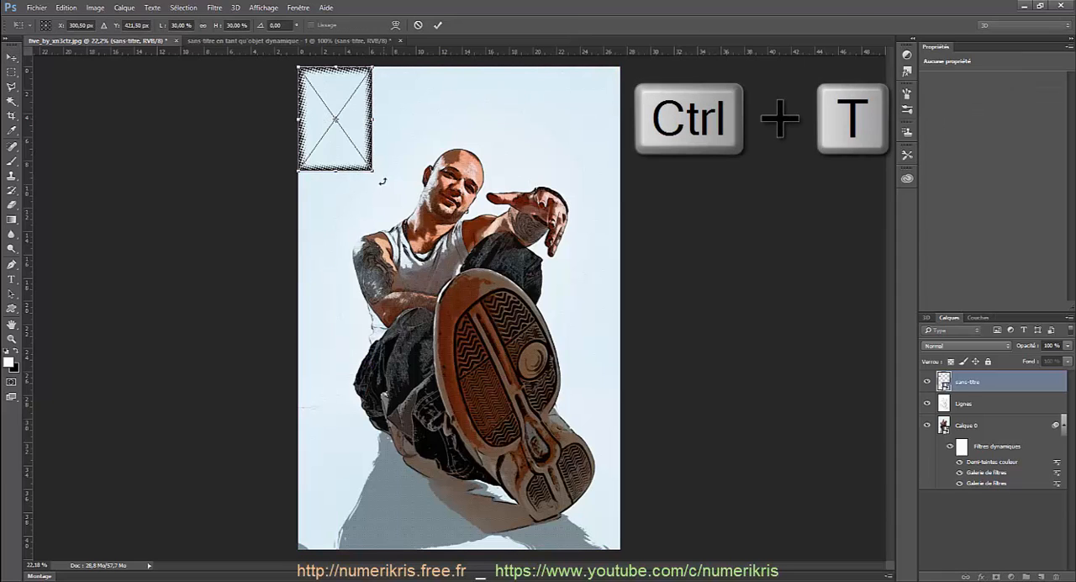
drag(374, 171, 621, 548)
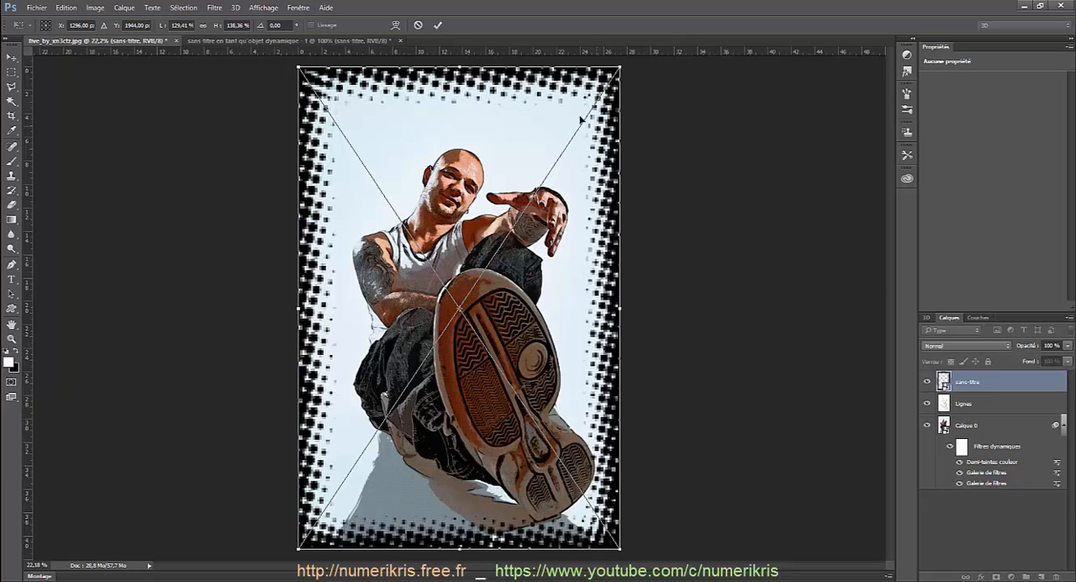
click(437, 25)
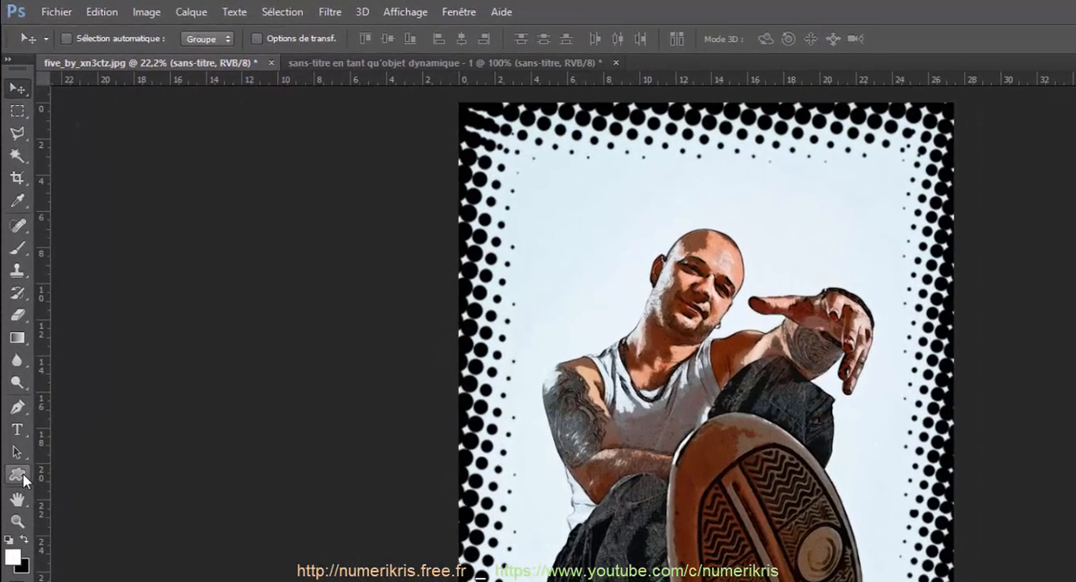
Step: Activate the Forme personnalisée tool and browse the available custom shapes down to the speech bubbles
click(11, 309)
right_click(24, 480)
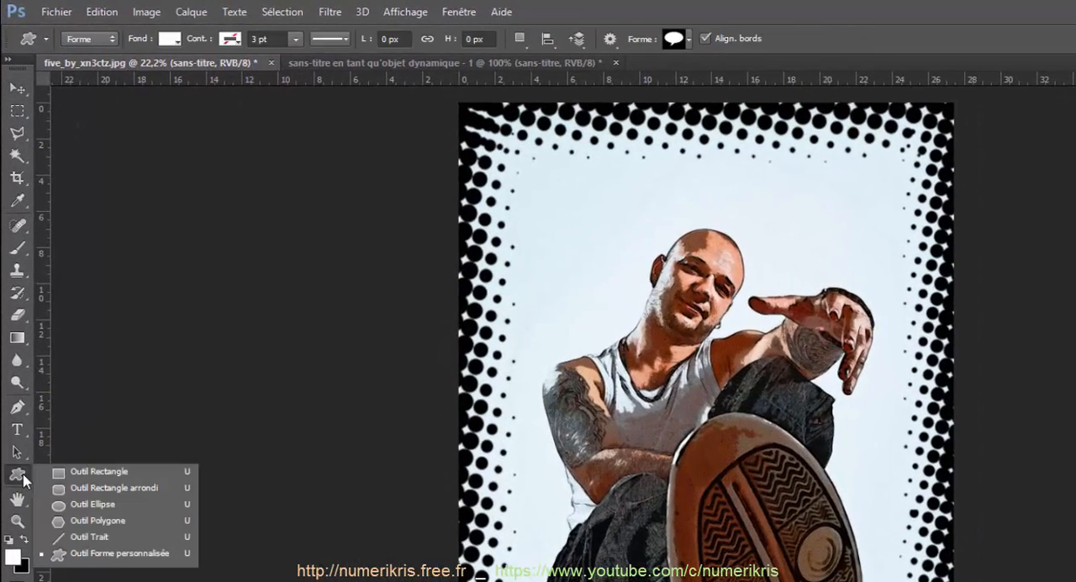
click(122, 555)
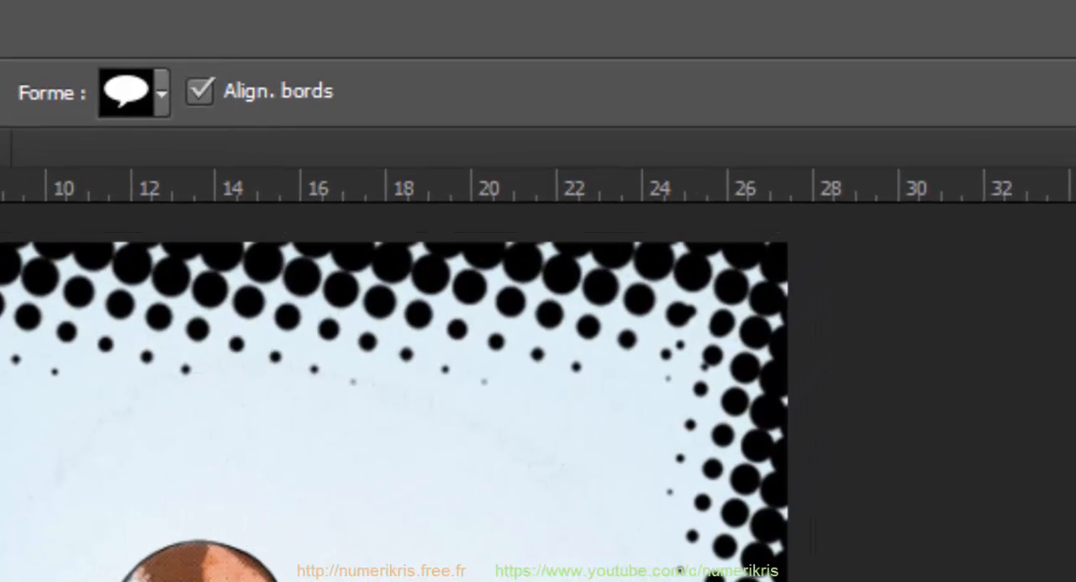
click(161, 97)
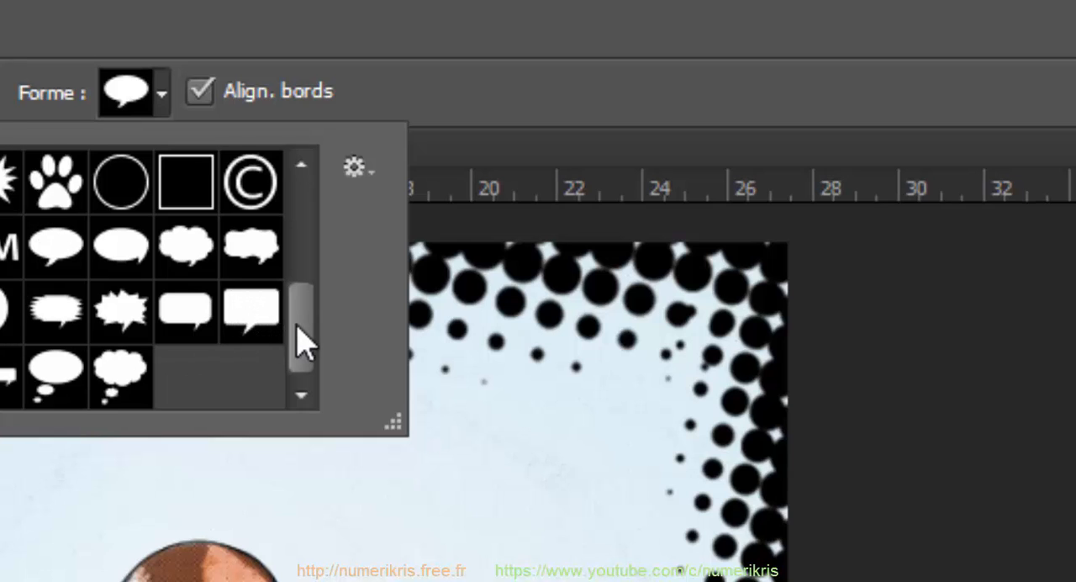
mouse_move(302, 338)
mouse_down()
mouse_move(305, 240)
mouse_move(308, 360)
mouse_up()
click(354, 168)
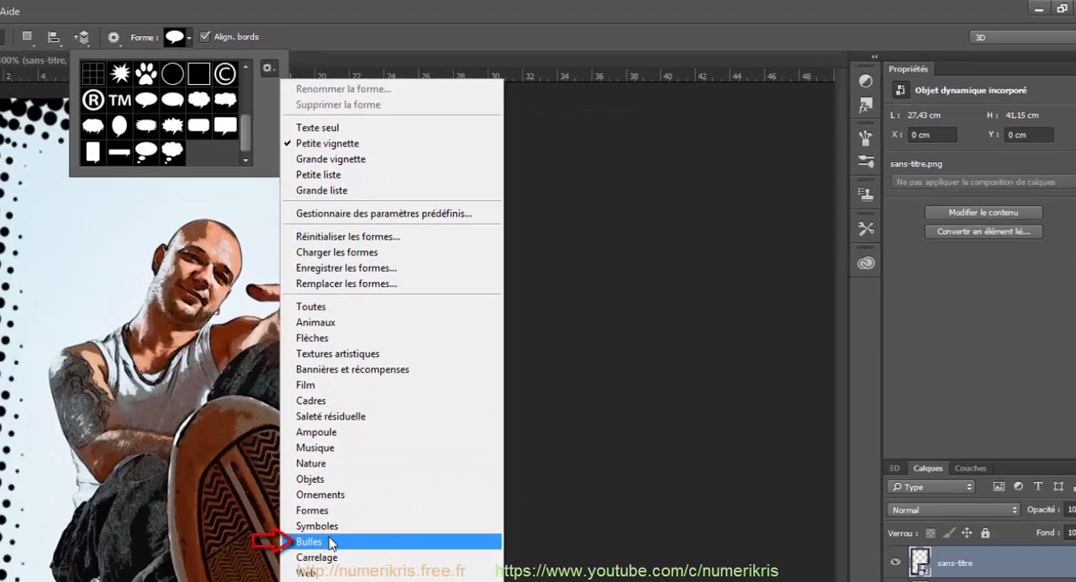
click(331, 543)
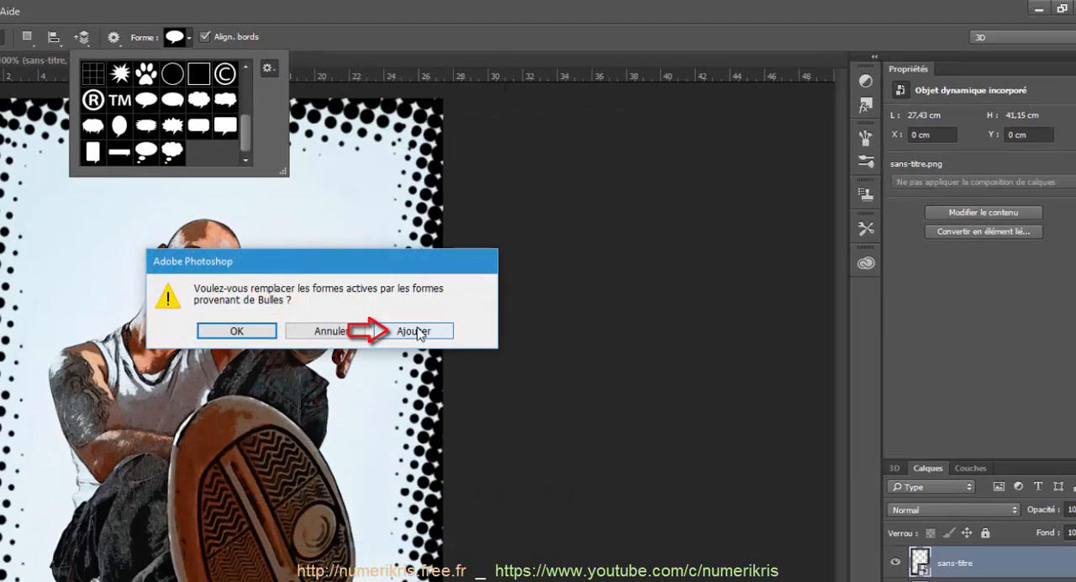
click(360, 334)
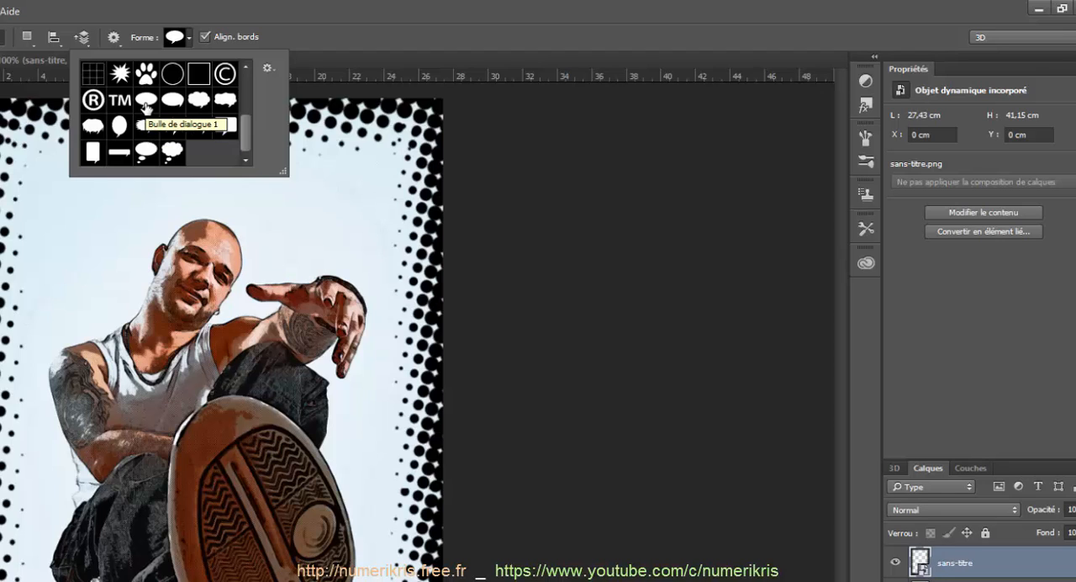
Step: Draw a white Bulle de dialogue 1 speech bubble of about 1047 by 465 px above the man's head
click(374, 154)
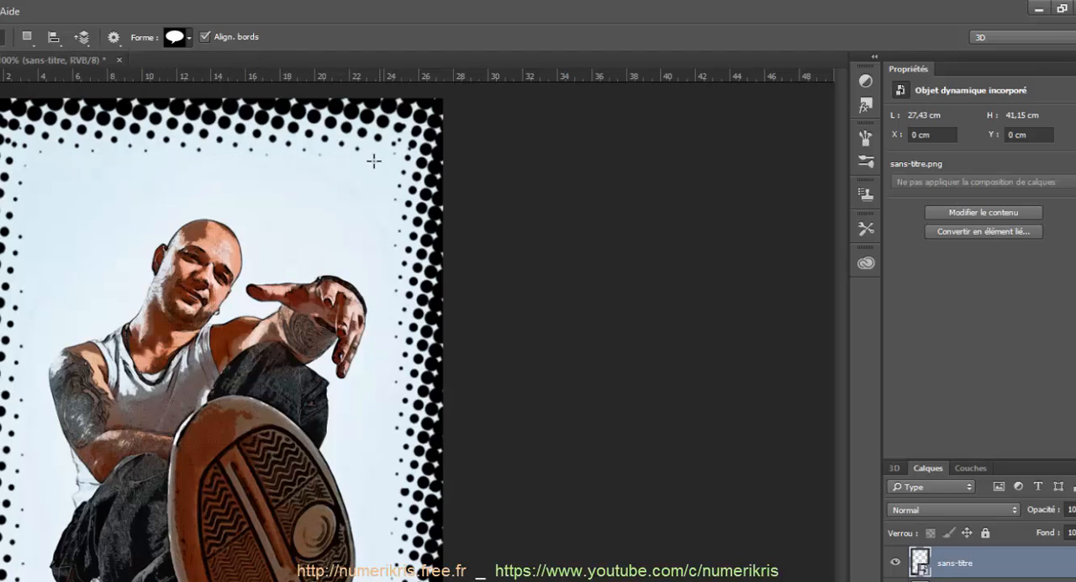
drag(381, 152, 227, 221)
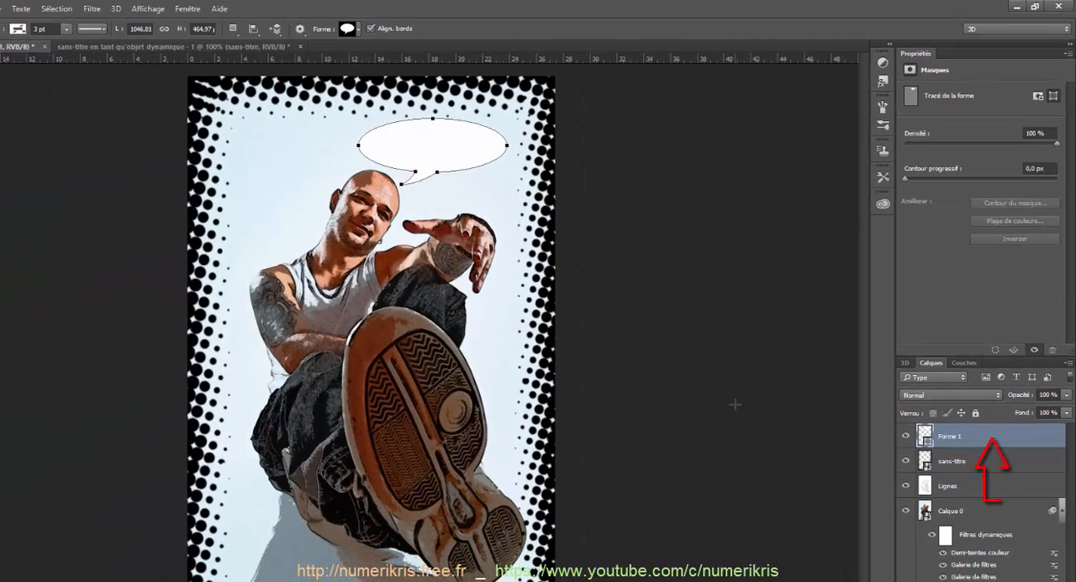
Step: Give the speech bubble layer Forme 1 a black Contour effect with Taille 24 px and Position Intérieur
double_click(984, 439)
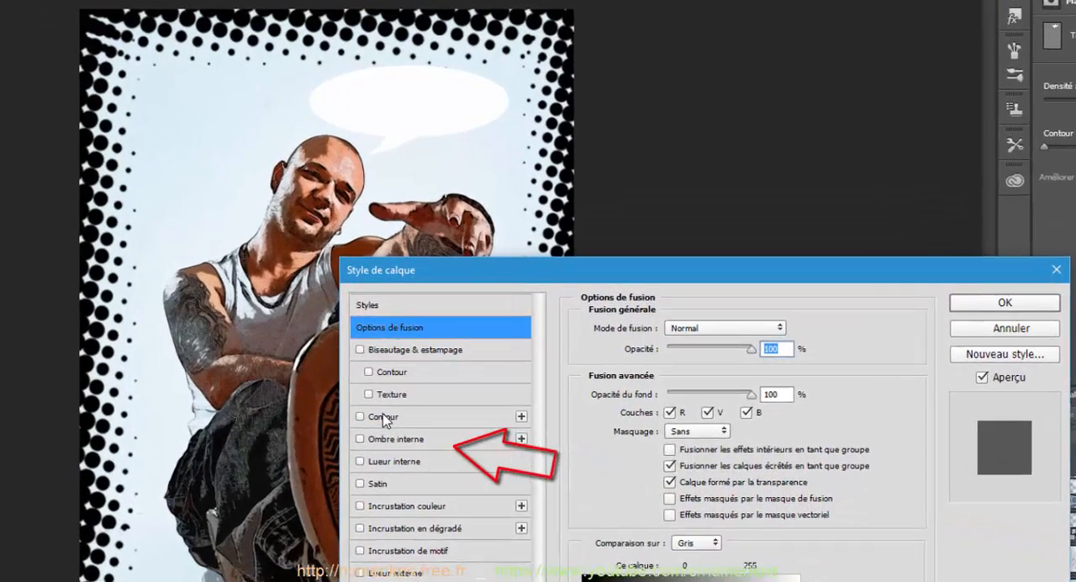
click(382, 418)
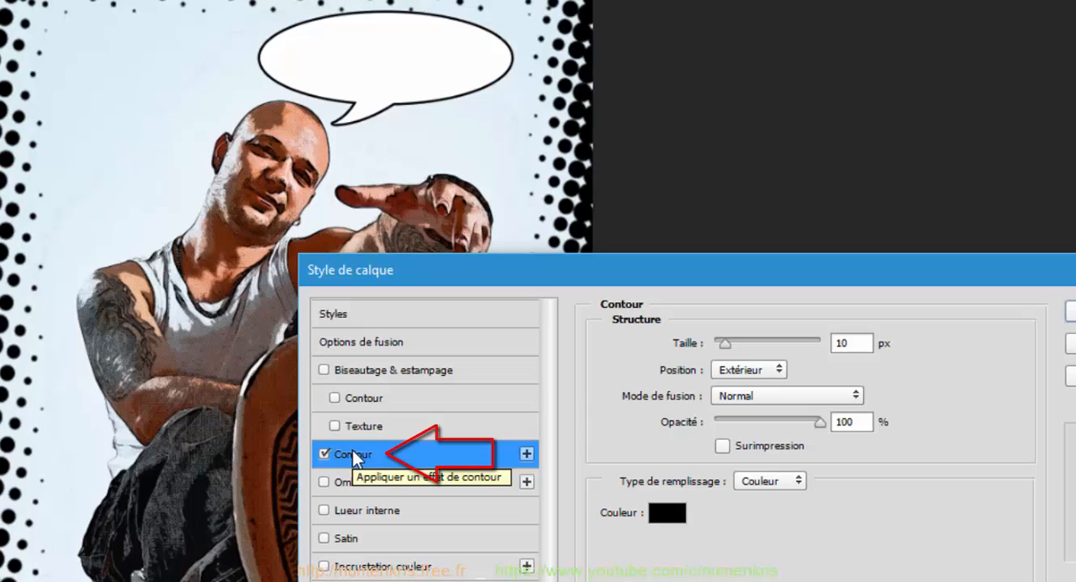
click(776, 370)
click(772, 401)
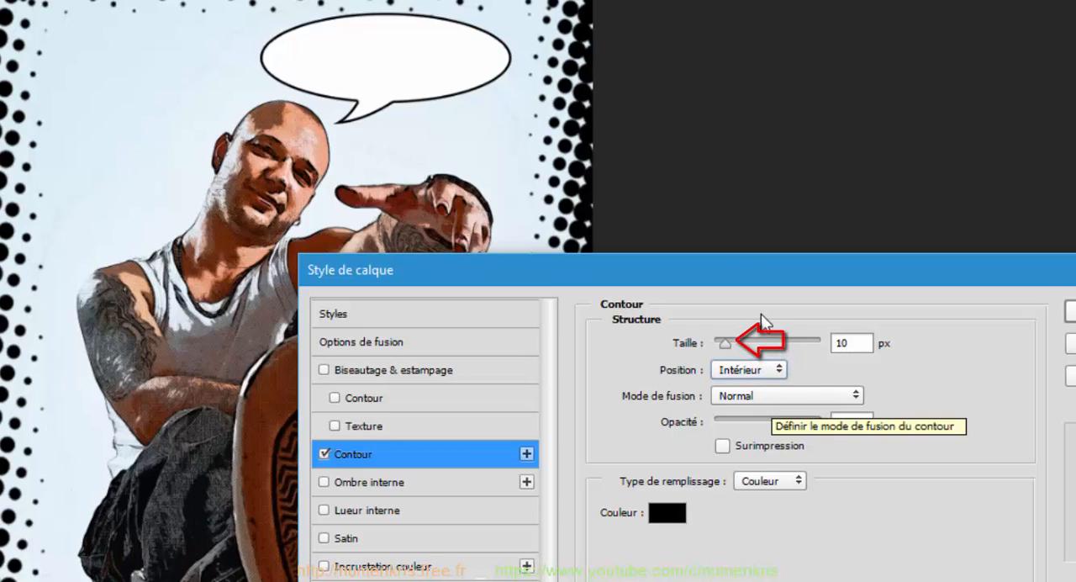
drag(724, 343, 730, 346)
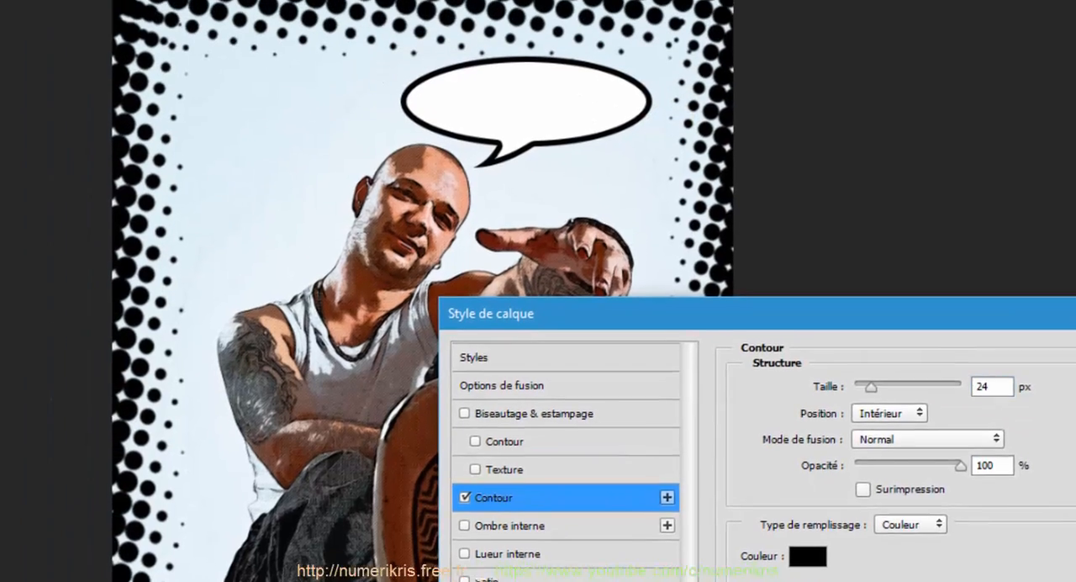
click(1072, 311)
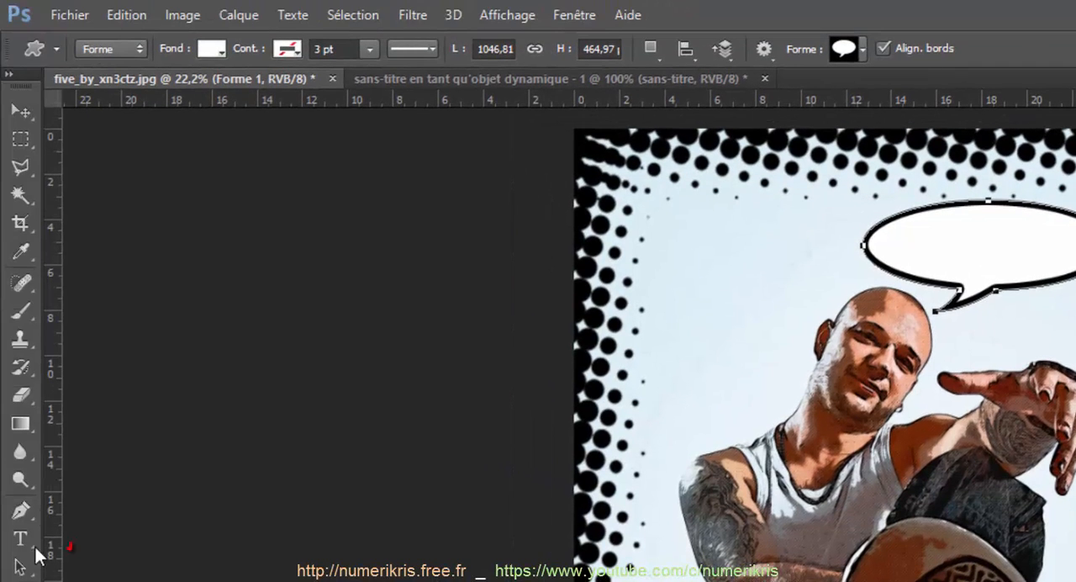
Step: Activate the text tool with the font BadaBoom BB Regular
click(22, 542)
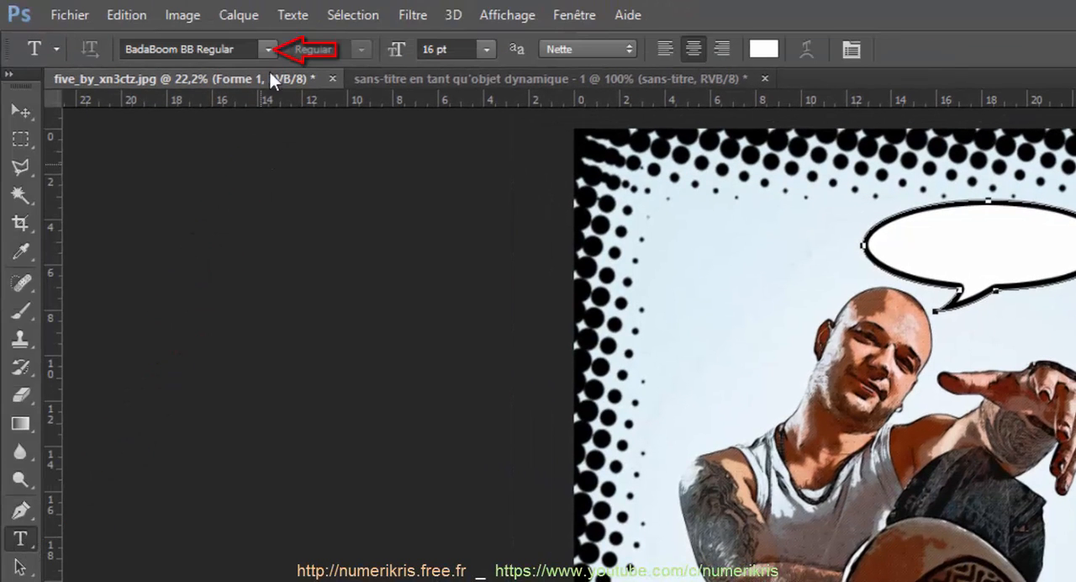
click(269, 49)
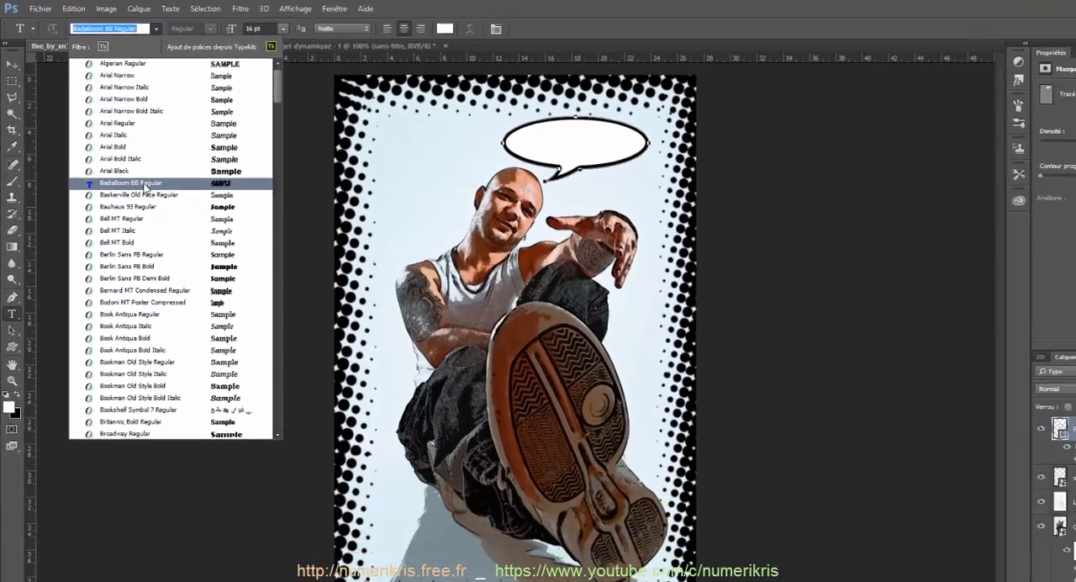
click(145, 187)
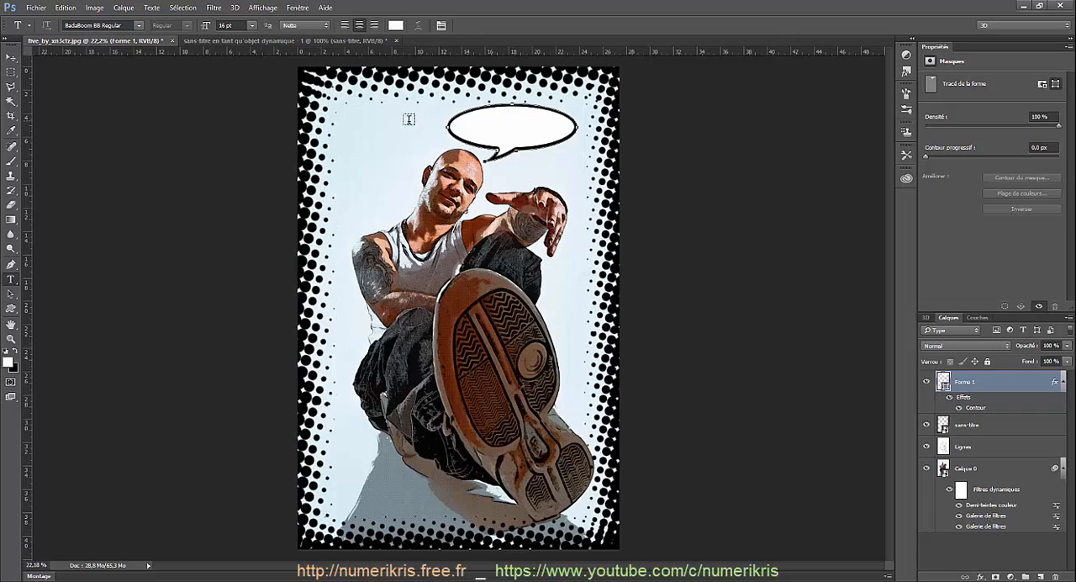
Step: Add the text "Yo man !" in black (#030303) and place it beside the man's head
click(345, 245)
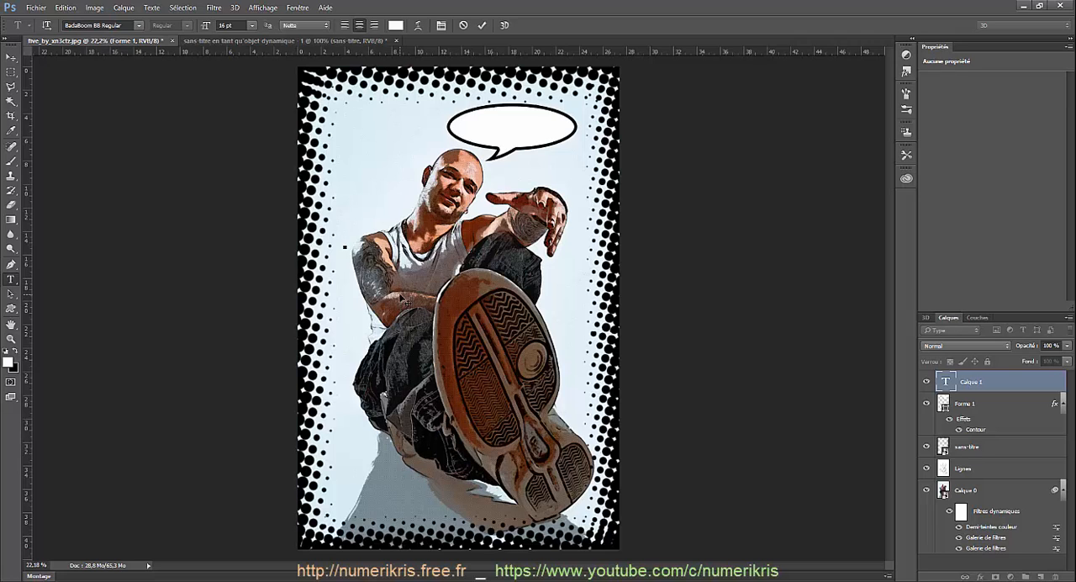
click(395, 25)
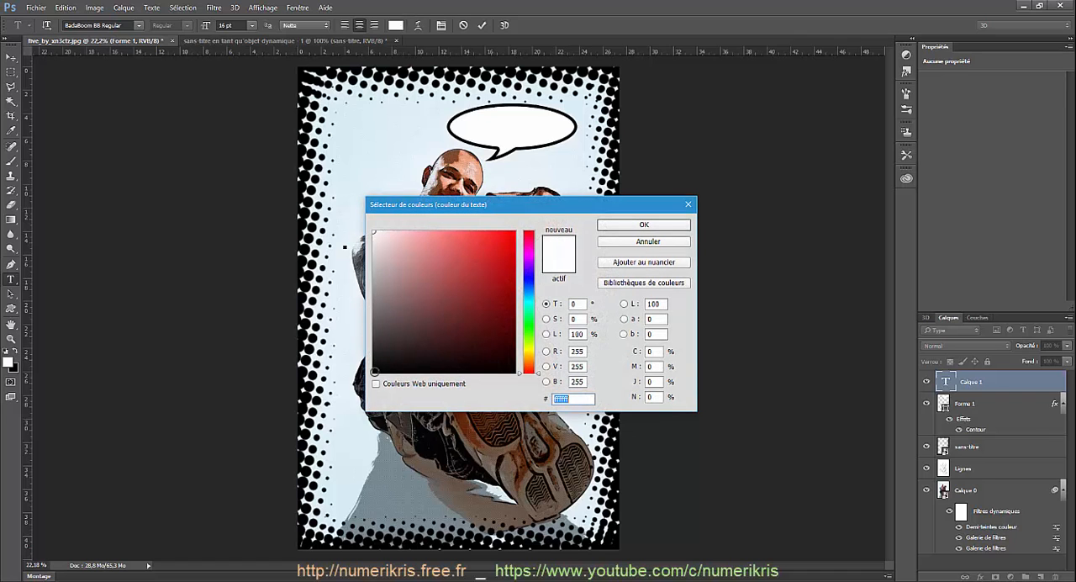
text(030303)
click(620, 225)
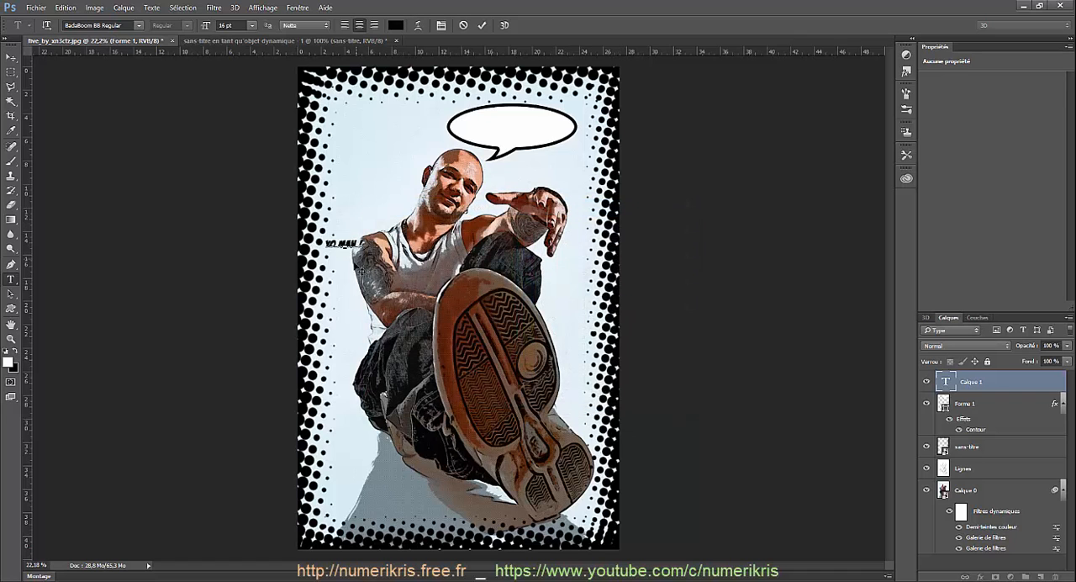
drag(367, 238, 380, 215)
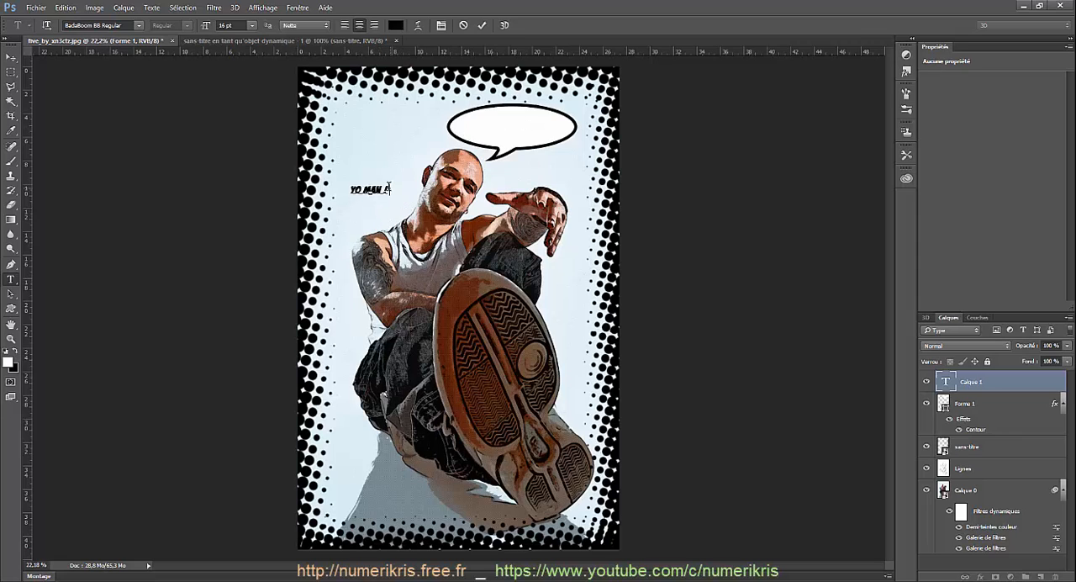
Step: Enlarge the "Yo man !" text to 69 pt in the Caractère settings and move it over the speech bubble
drag(389, 188, 354, 189)
click(442, 25)
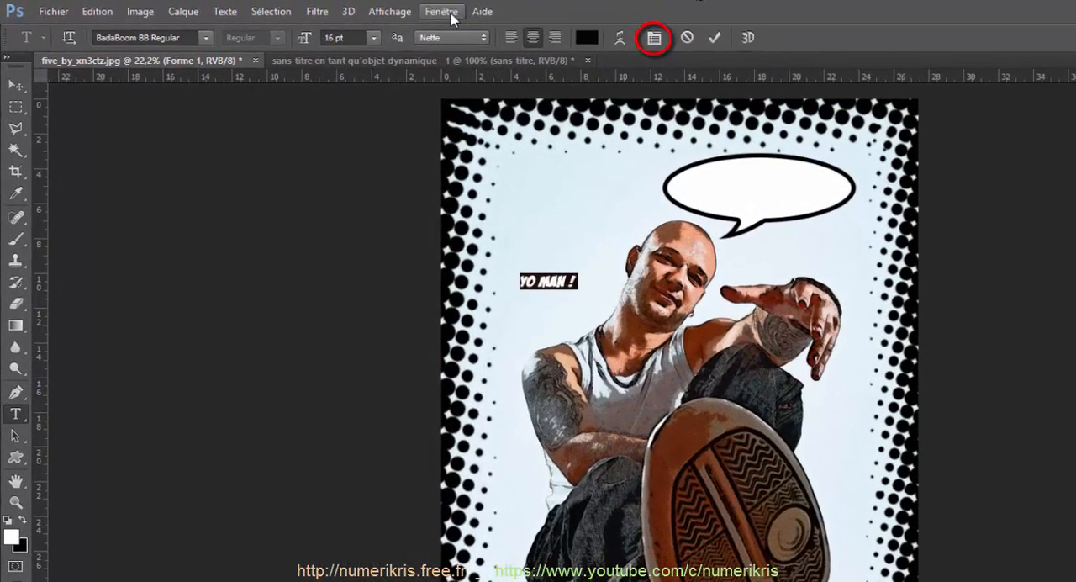
click(300, 8)
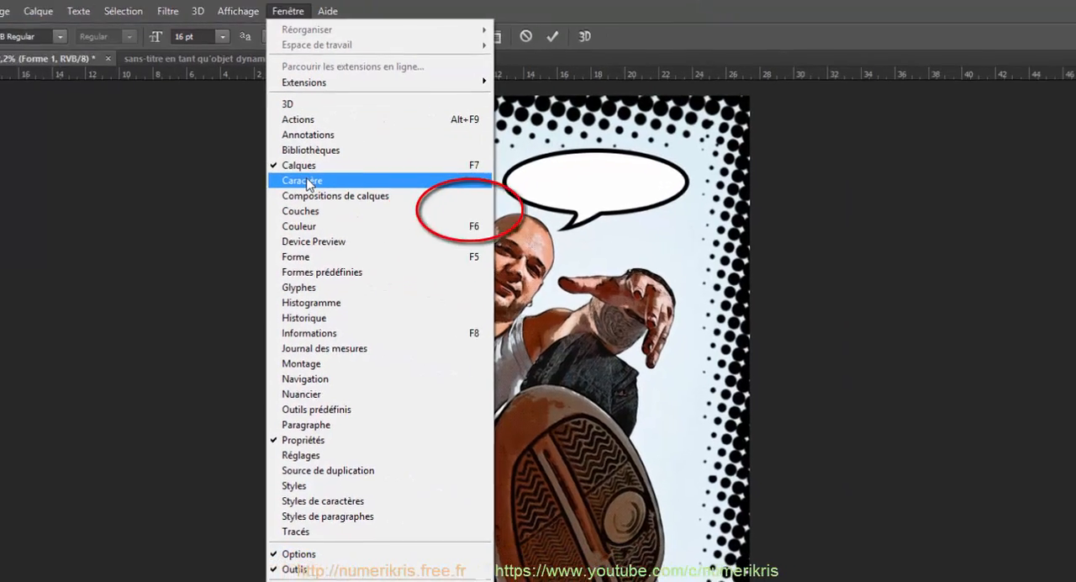
click(308, 182)
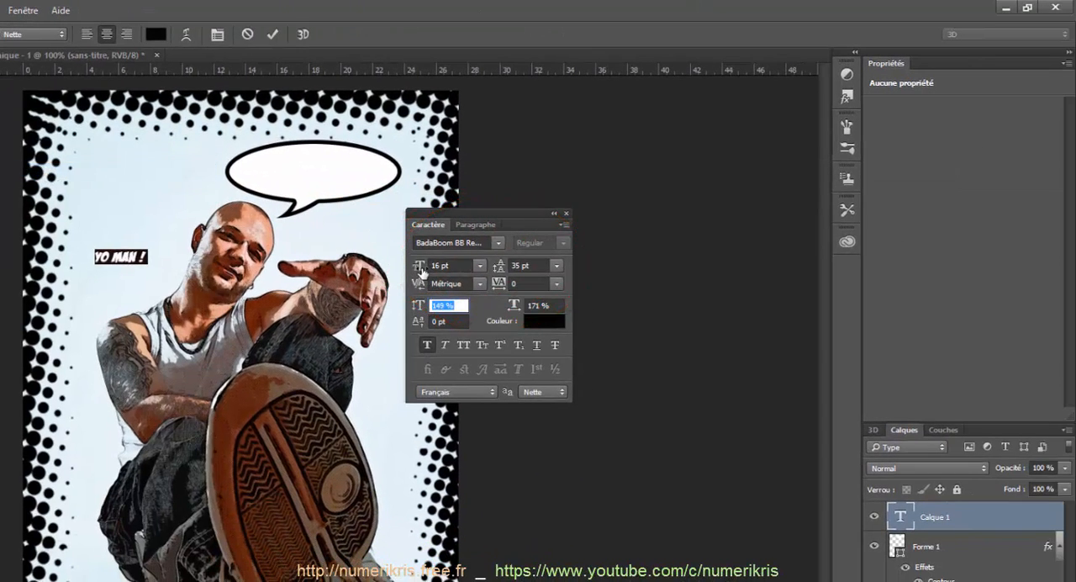
drag(420, 271, 461, 270)
drag(135, 300, 348, 227)
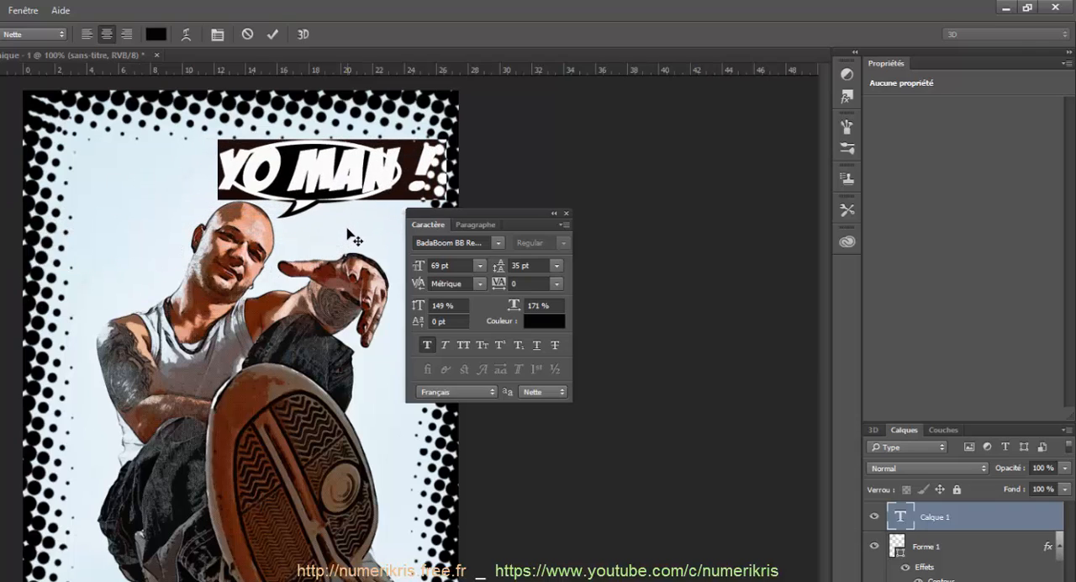
Step: Set the "Yo man !" text to 68 pt with a vertical scale of about 131 % and commit the text
drag(424, 268, 422, 271)
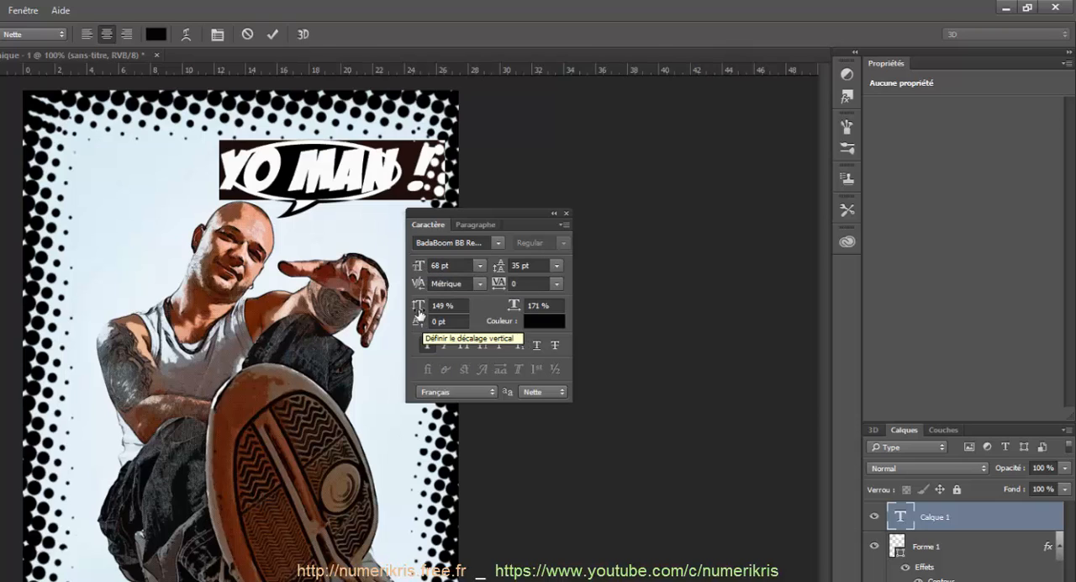
drag(418, 306, 411, 311)
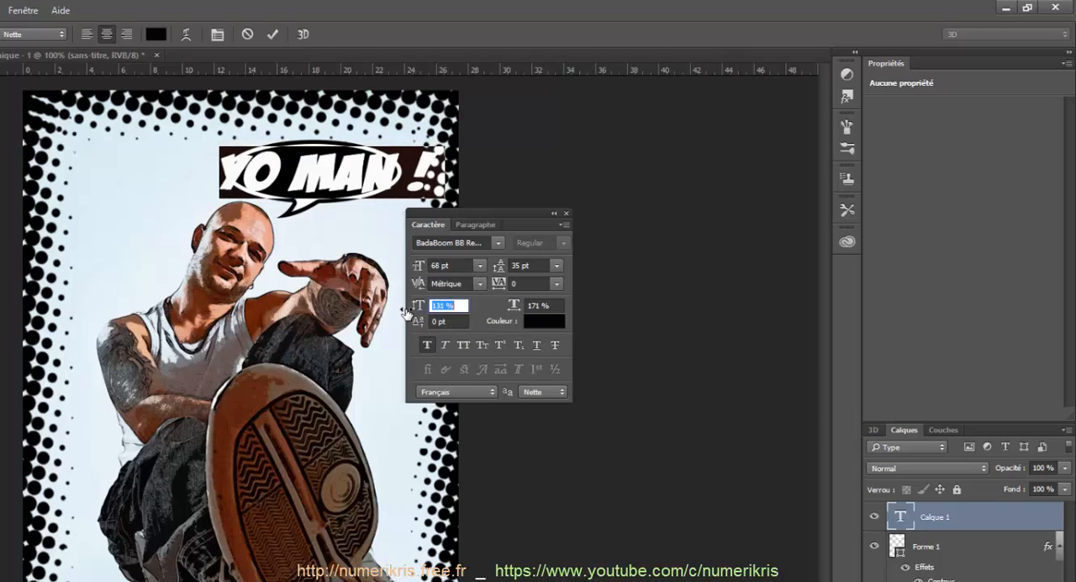
click(566, 214)
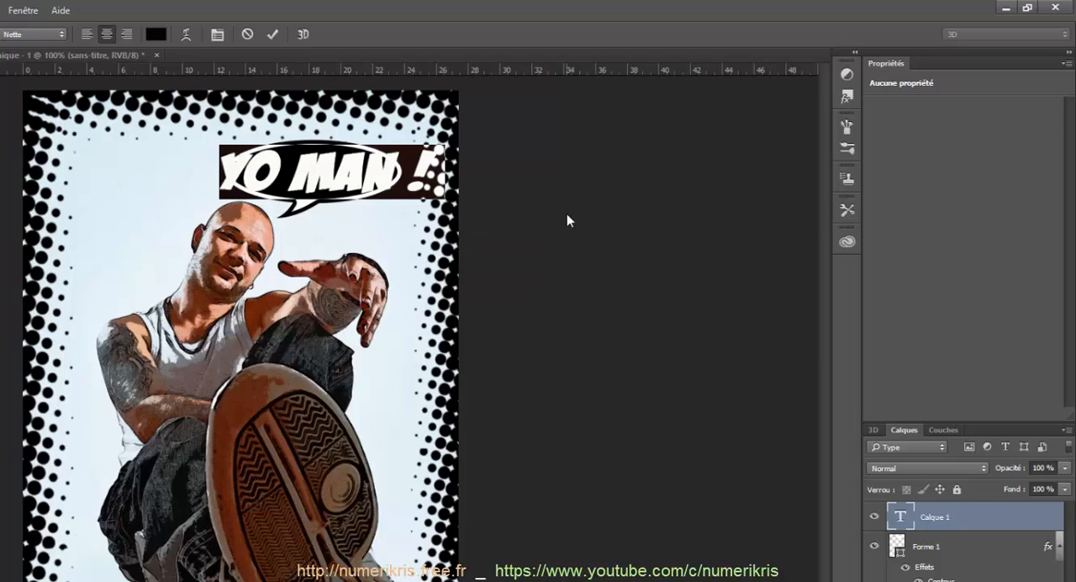
click(273, 35)
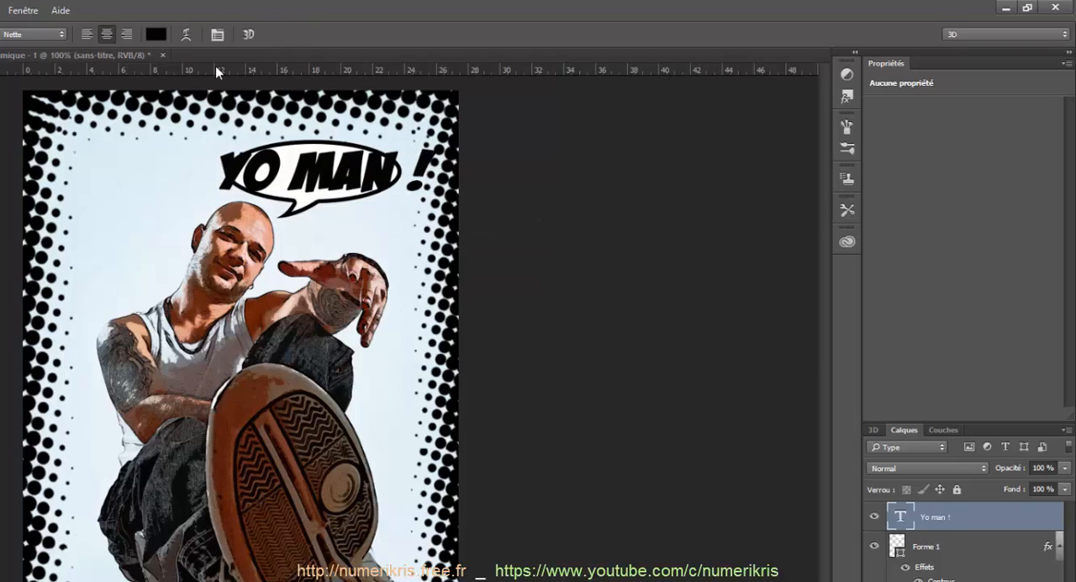
Step: Add a Contour (stroke) effect to the "Yo man !" text layer and set its colour to white
double_click(996, 526)
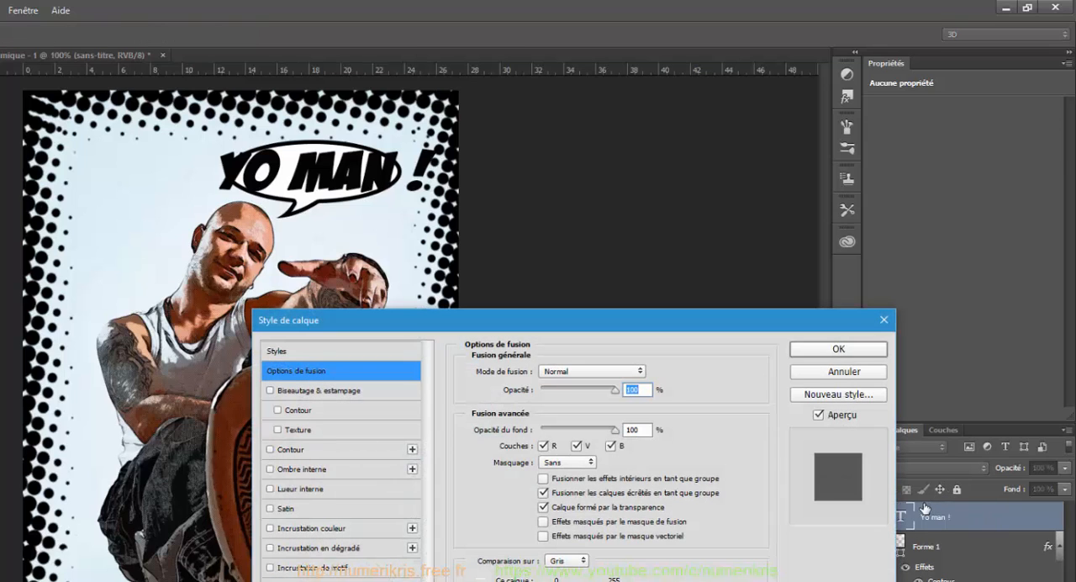
click(296, 454)
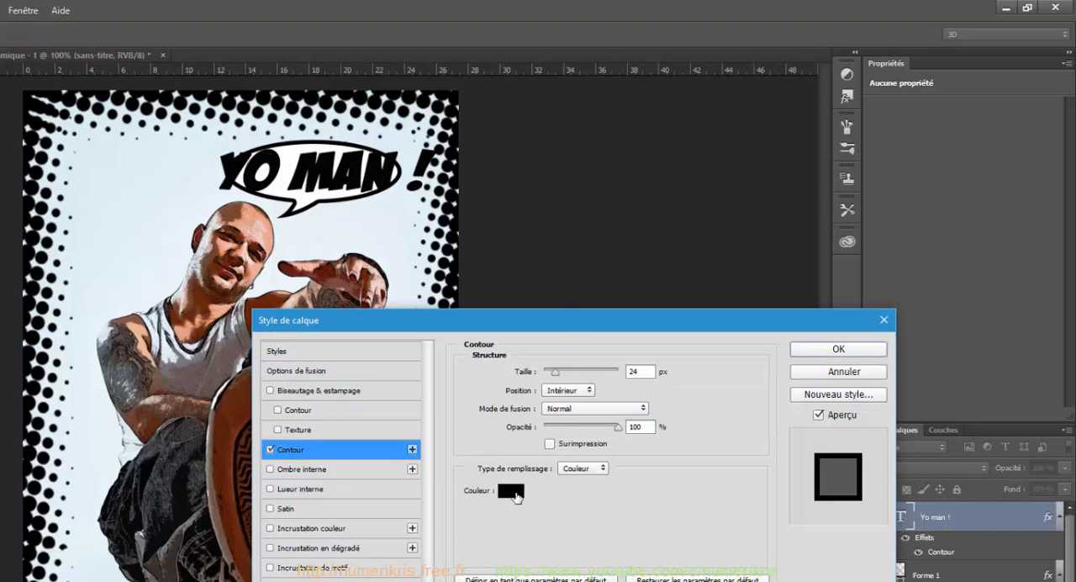
click(514, 494)
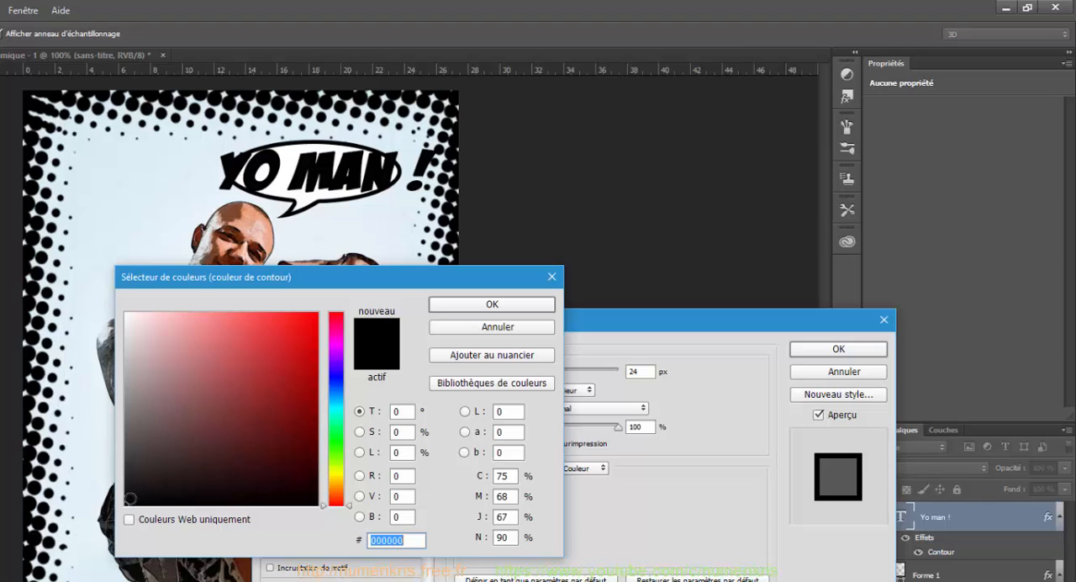
drag(141, 344, 125, 311)
click(502, 308)
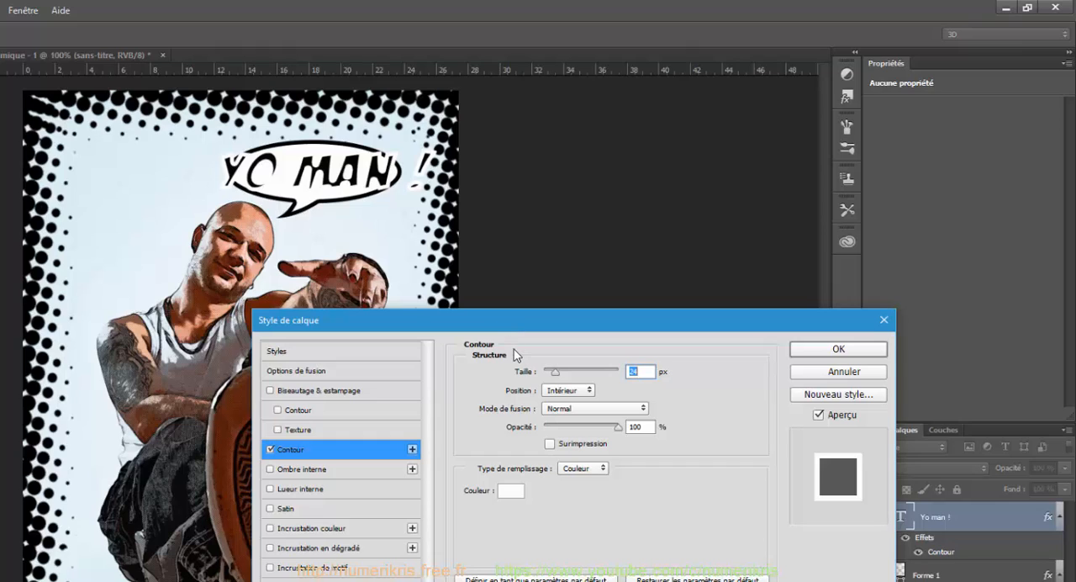
Step: Set the text stroke's position to Extérieur and its size to about 18 px
click(570, 391)
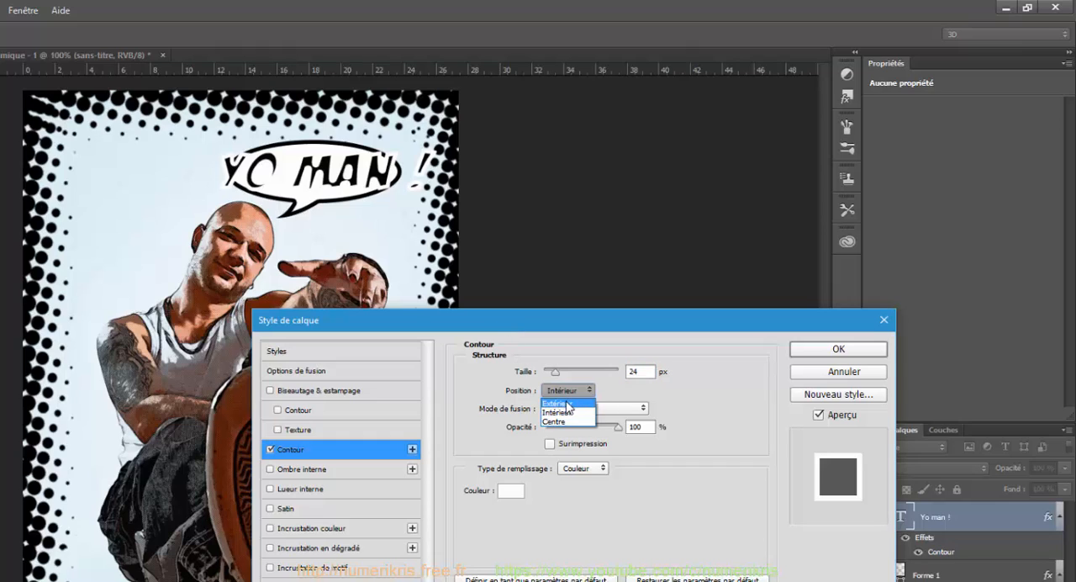
click(568, 406)
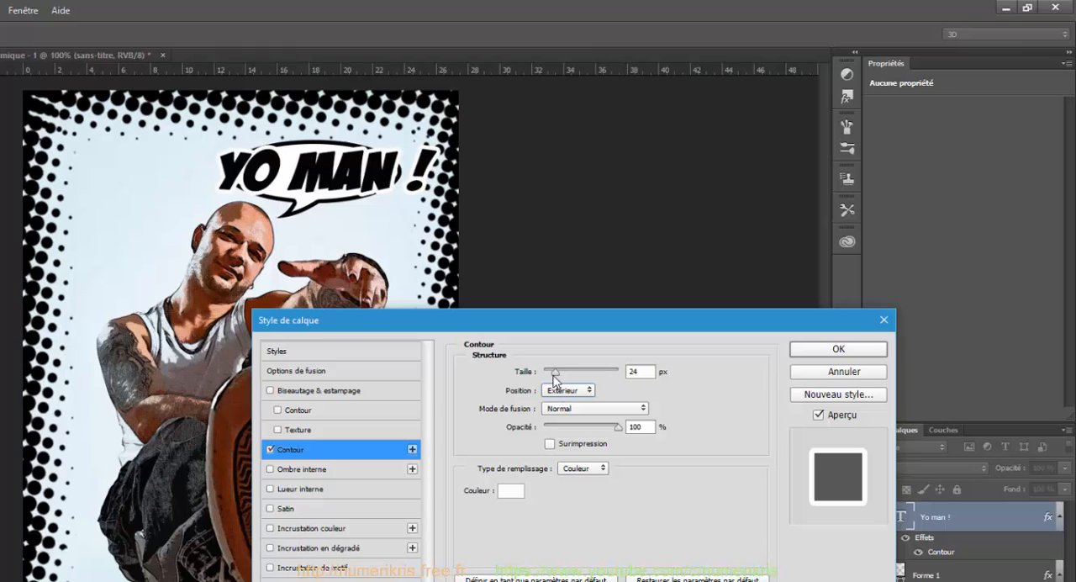
drag(554, 376, 551, 377)
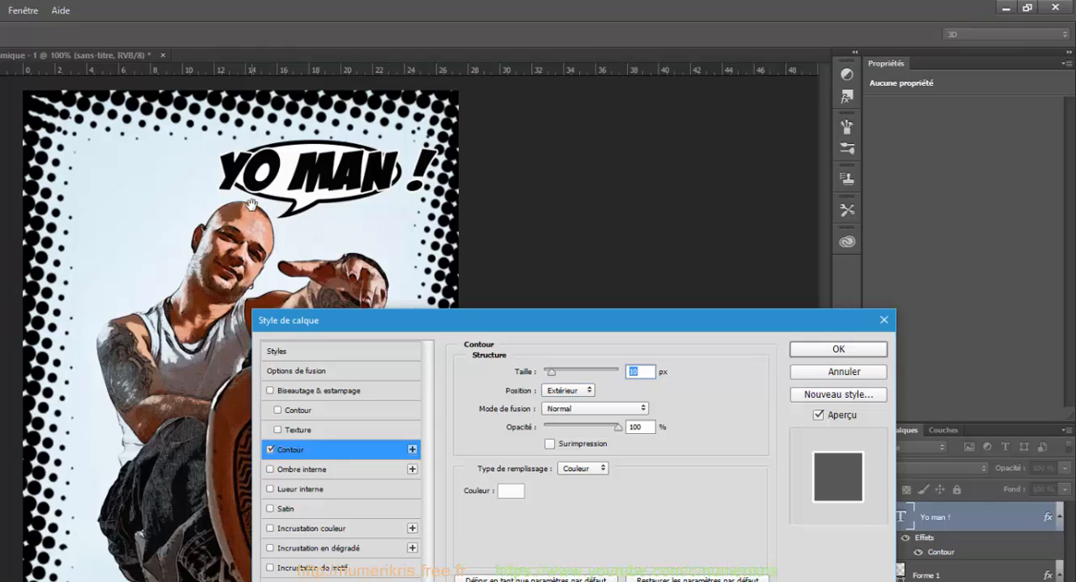
drag(558, 374, 553, 377)
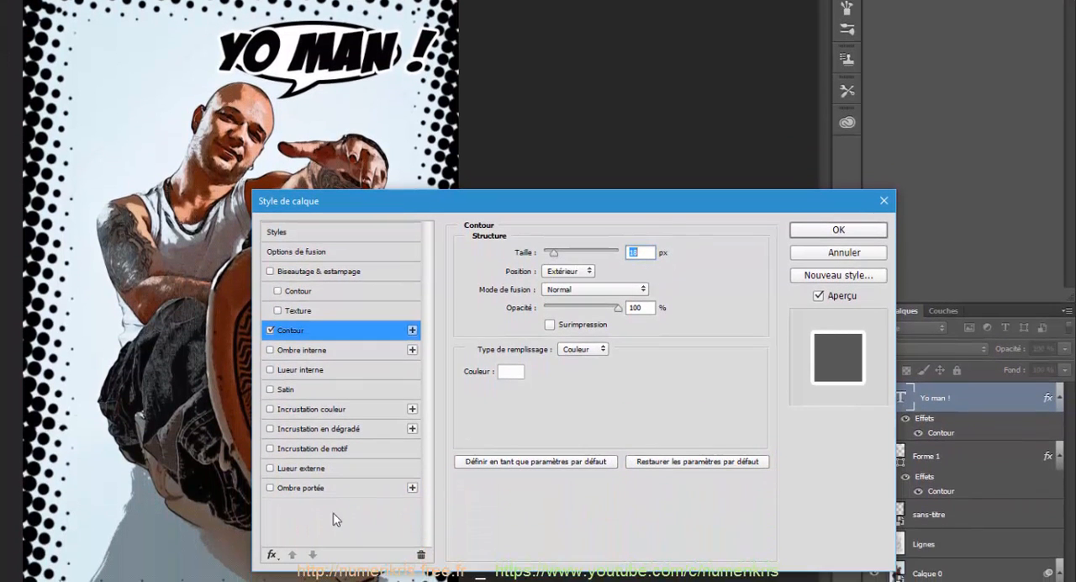
Step: Add an Ombre portée to the "Yo man !" text with global lighting off, angle about 40° and distance 38 px, and apply the layer style
click(305, 490)
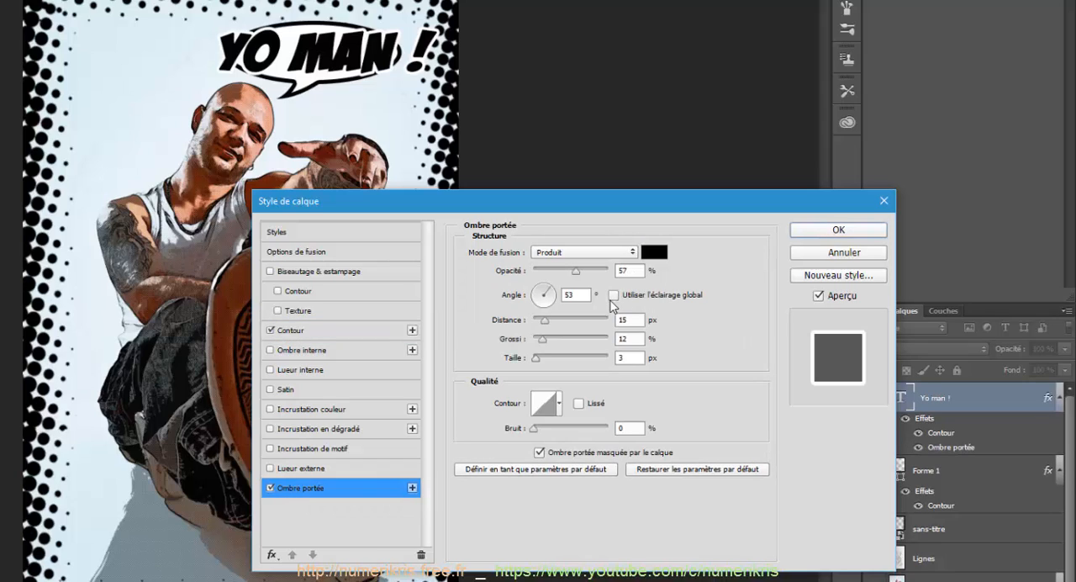
click(614, 295)
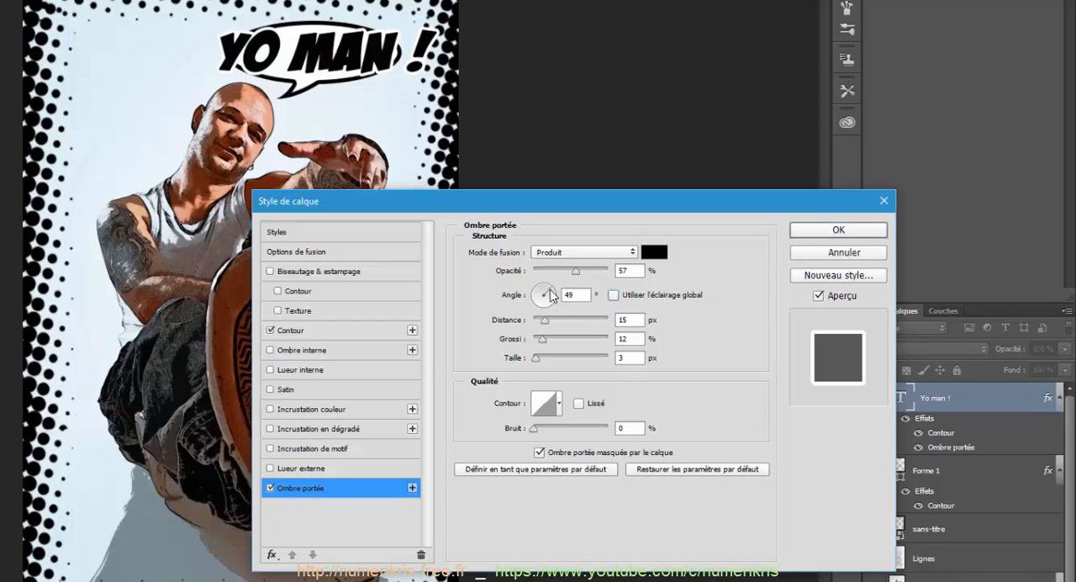
drag(550, 294, 543, 284)
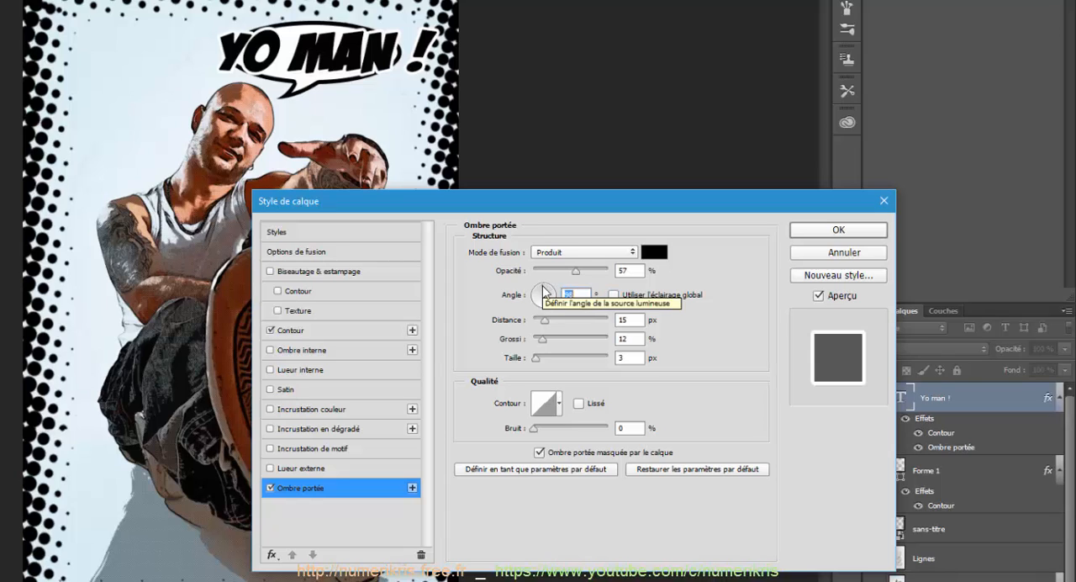
drag(545, 320, 555, 293)
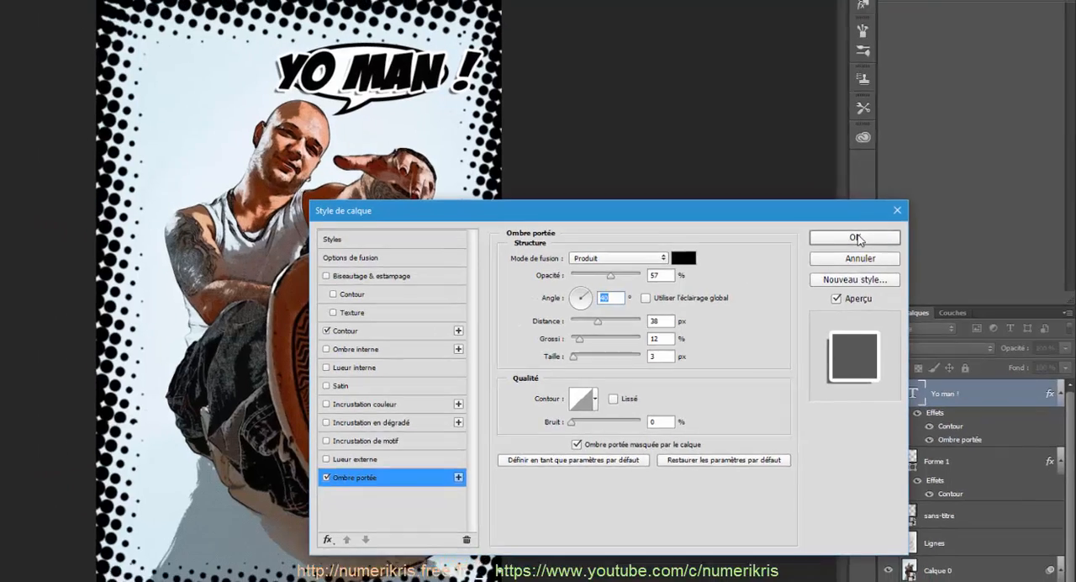
click(839, 231)
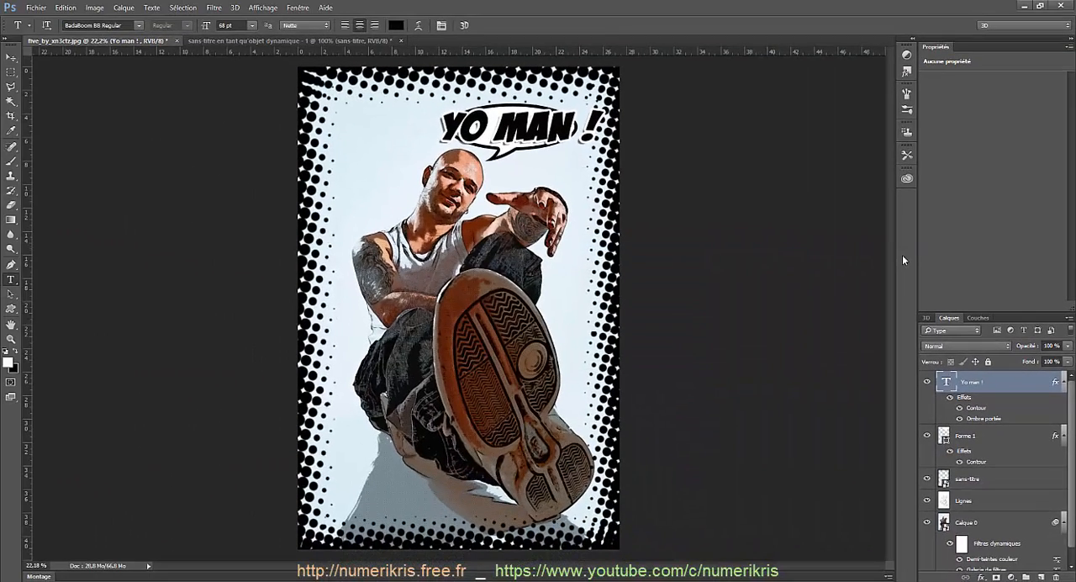